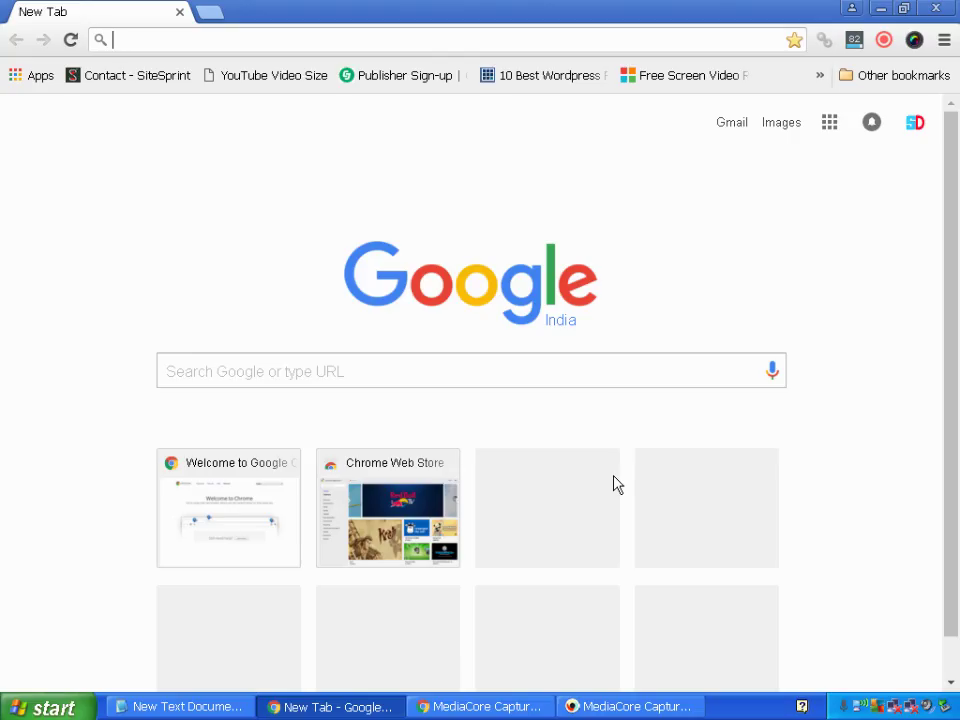
Step: Bring the Notepad notes forward and review the '2560 x 1440 pixels' size line
click(180, 706)
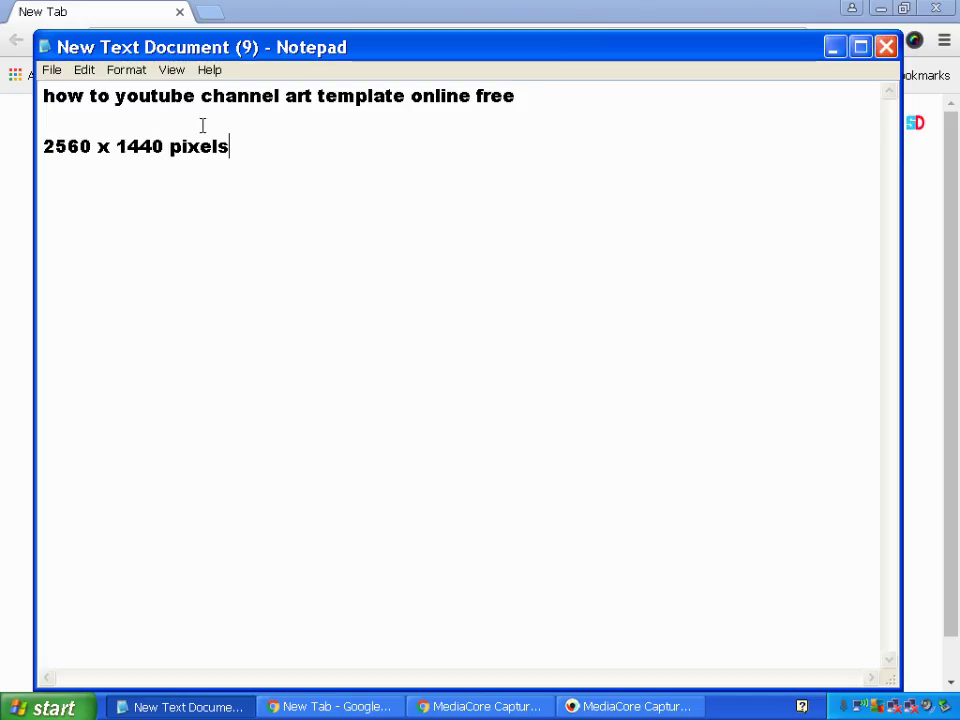
drag(231, 148, 46, 148)
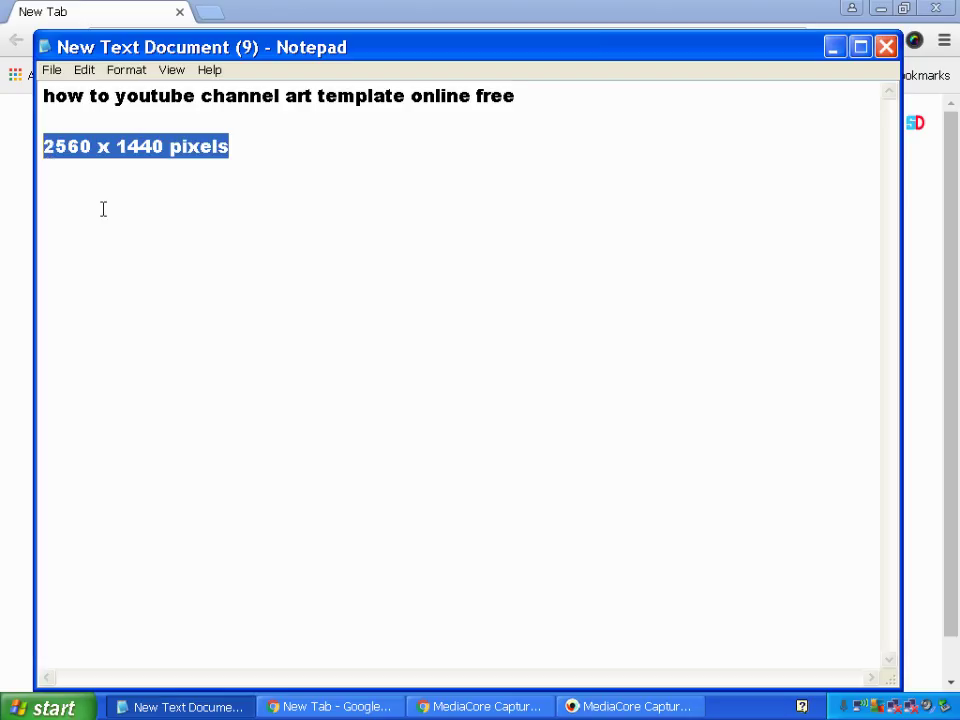
click(247, 146)
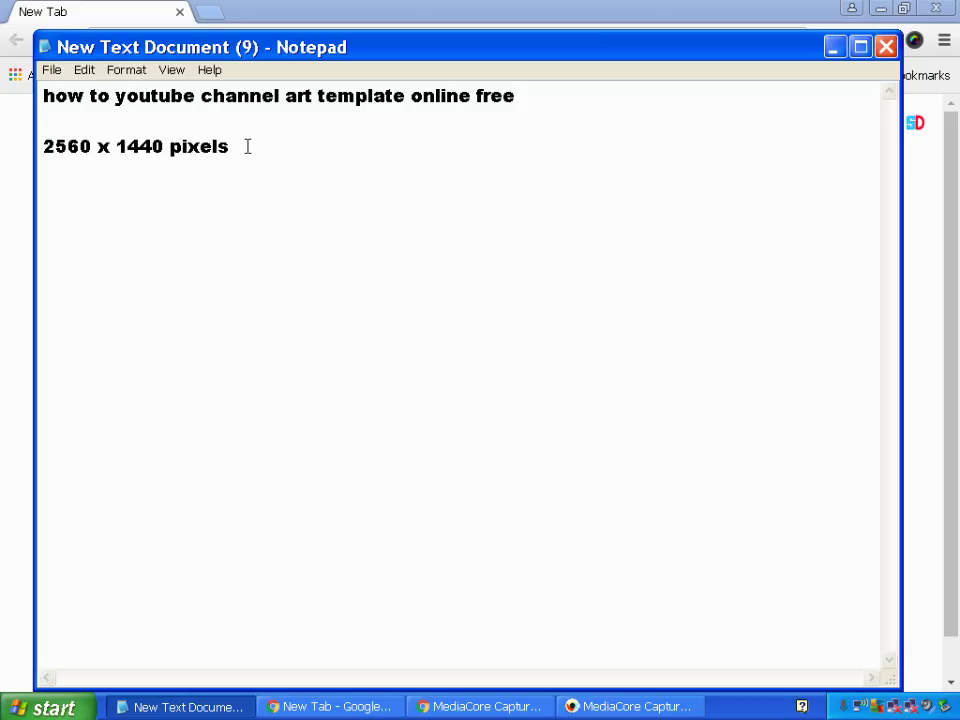
drag(236, 147, 35, 150)
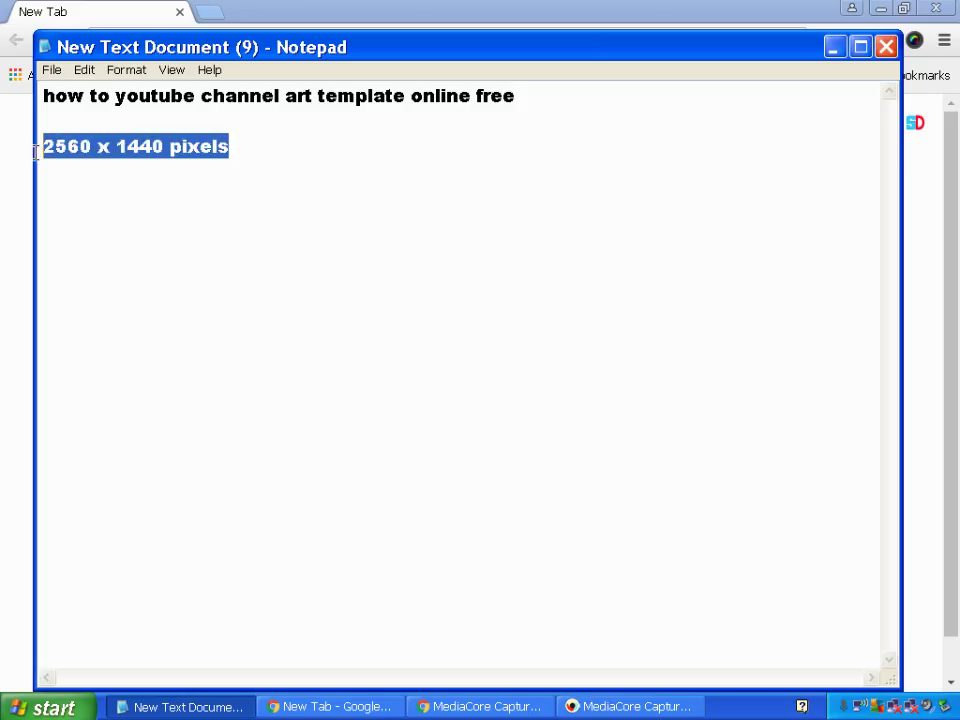
click(252, 139)
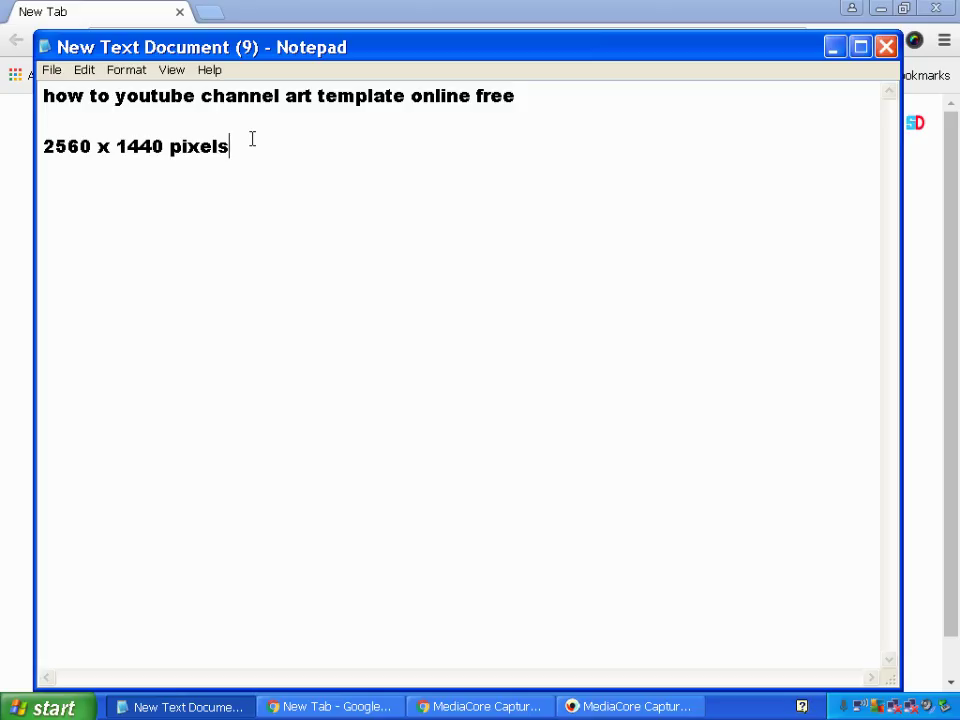
Step: Minimize Notepad and search Google in Chrome for 'google images royalty free'
click(833, 50)
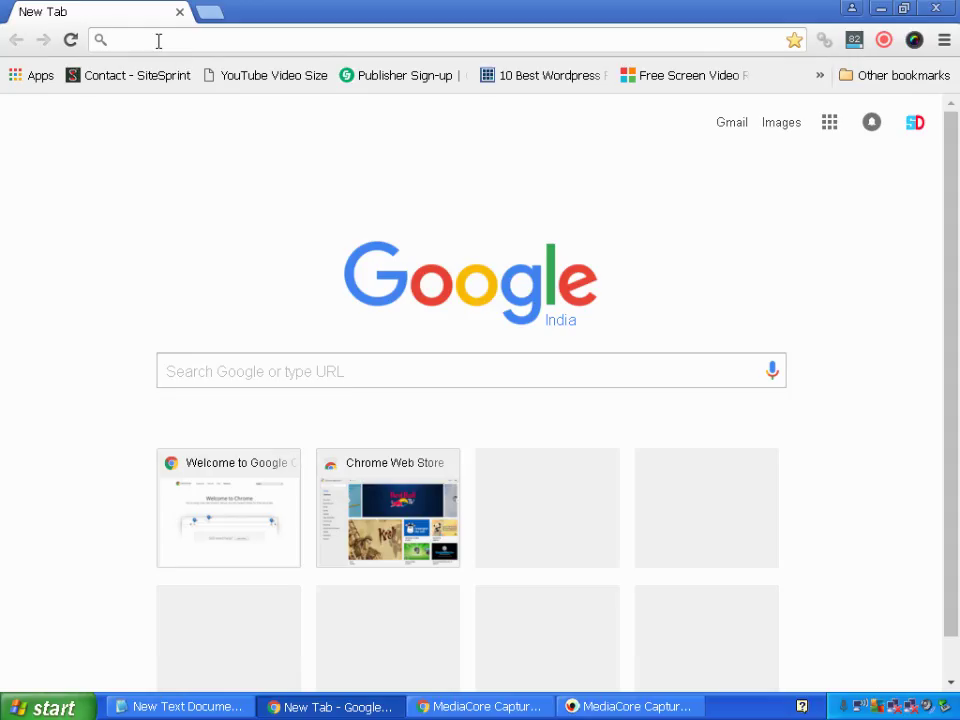
text(google)
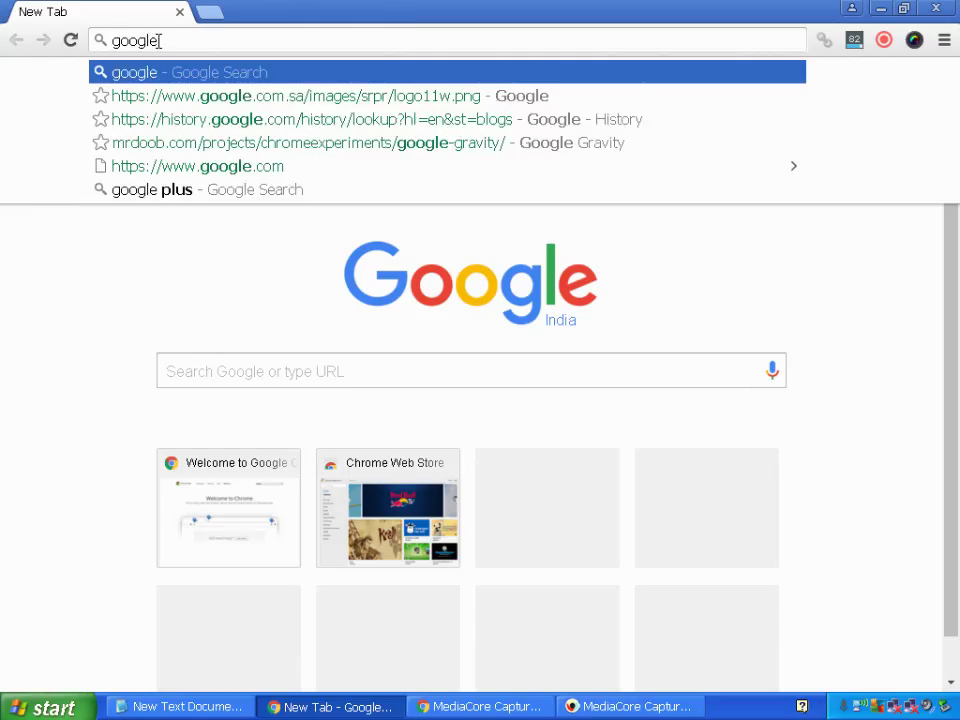
text( images)
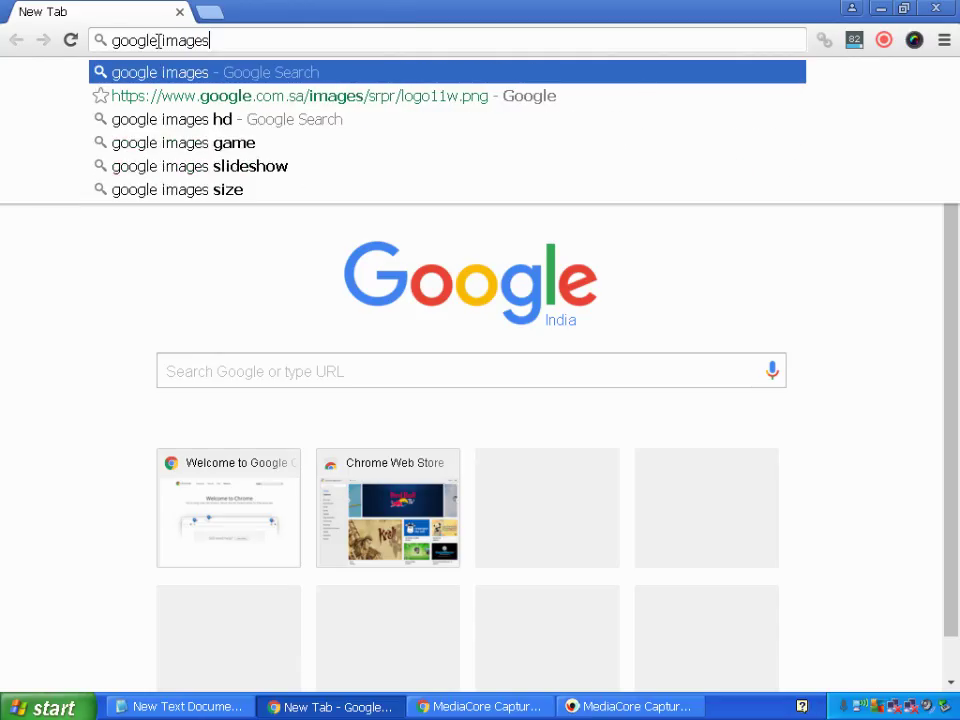
text( ad)
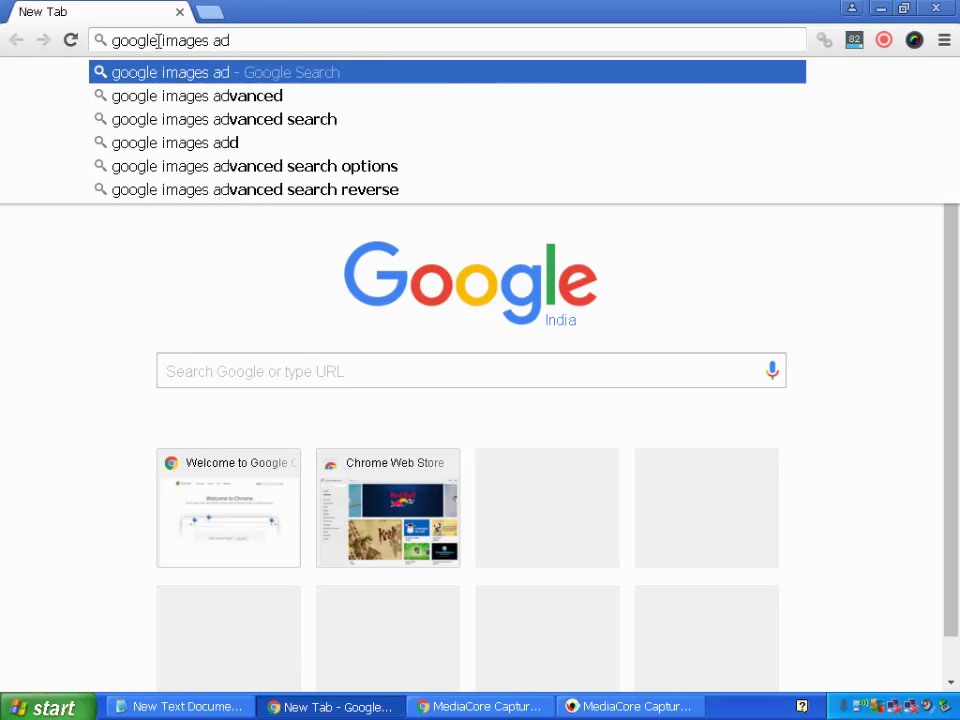
key(BackSpace)
key(BackSpace)
text(roysa)
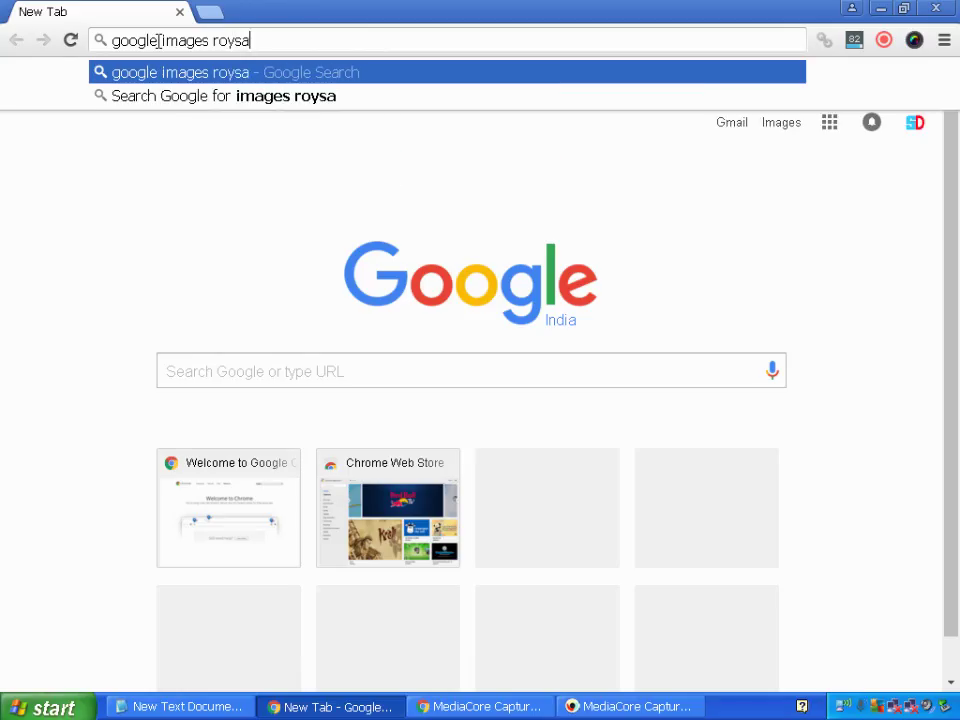
key(BackSpace)
key(BackSpace)
text(a)
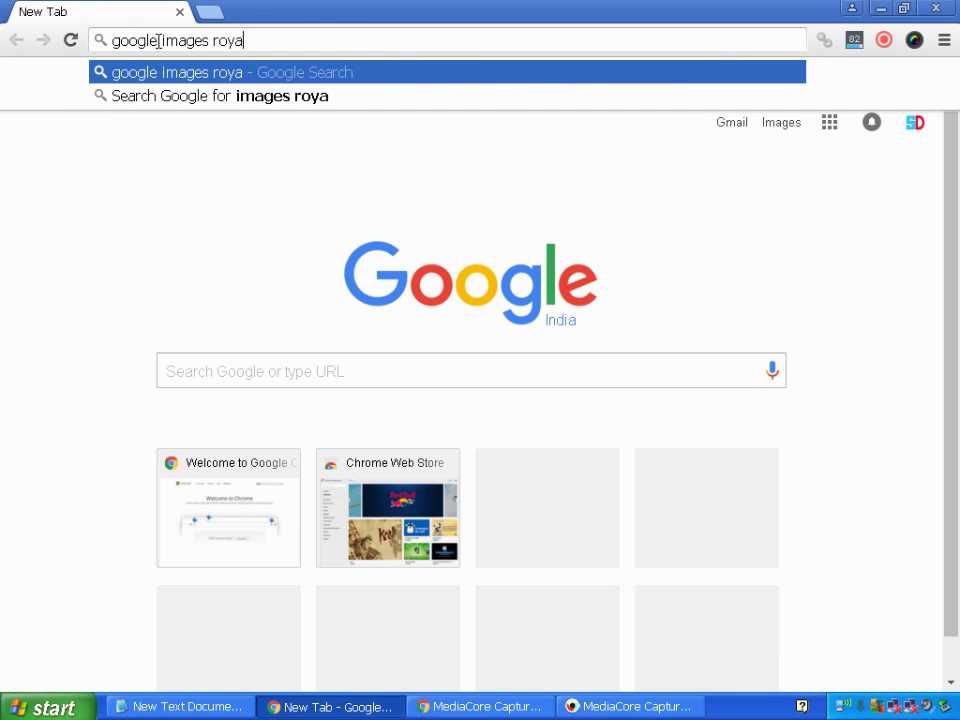
text(lty free)
key(Return)
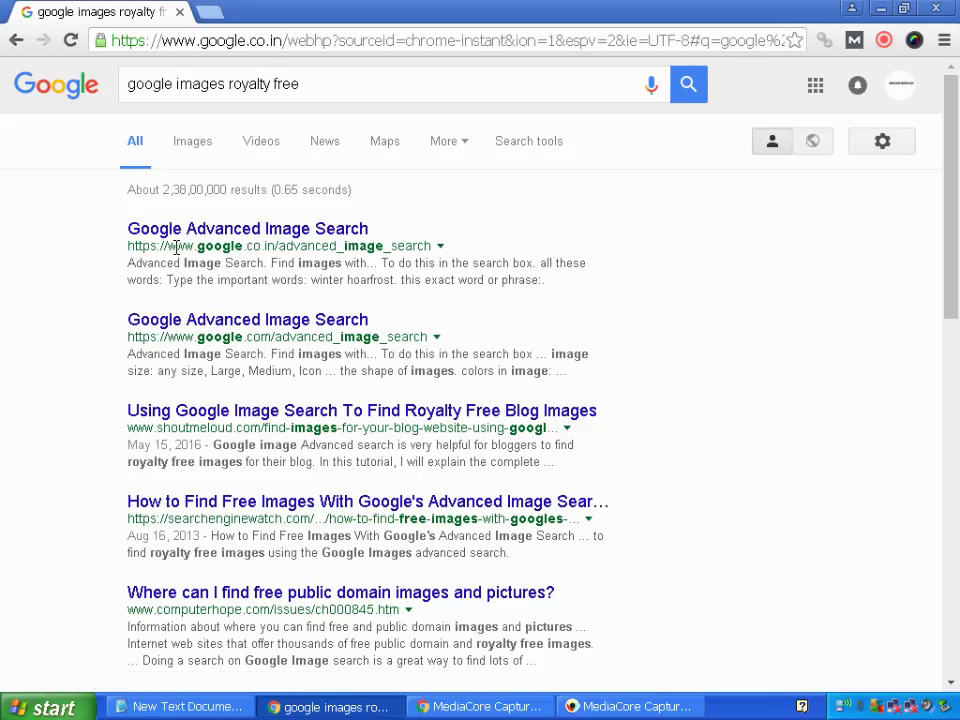
Step: Open Google Advanced Image Search and copy '2560 x 1440 pixels' from the Notepad notes
click(240, 232)
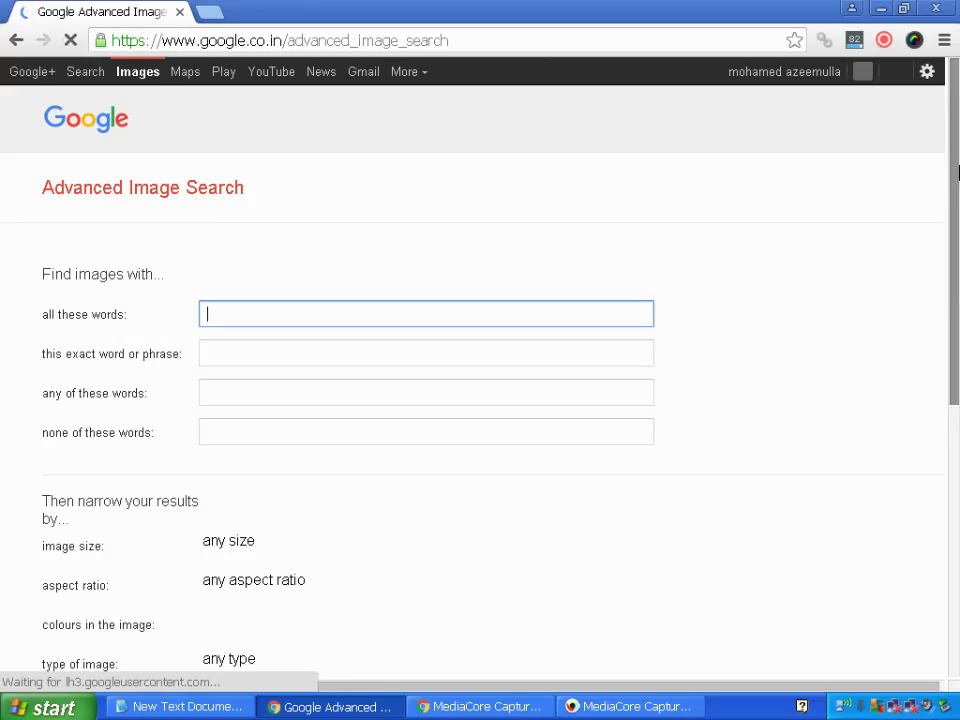
click(185, 707)
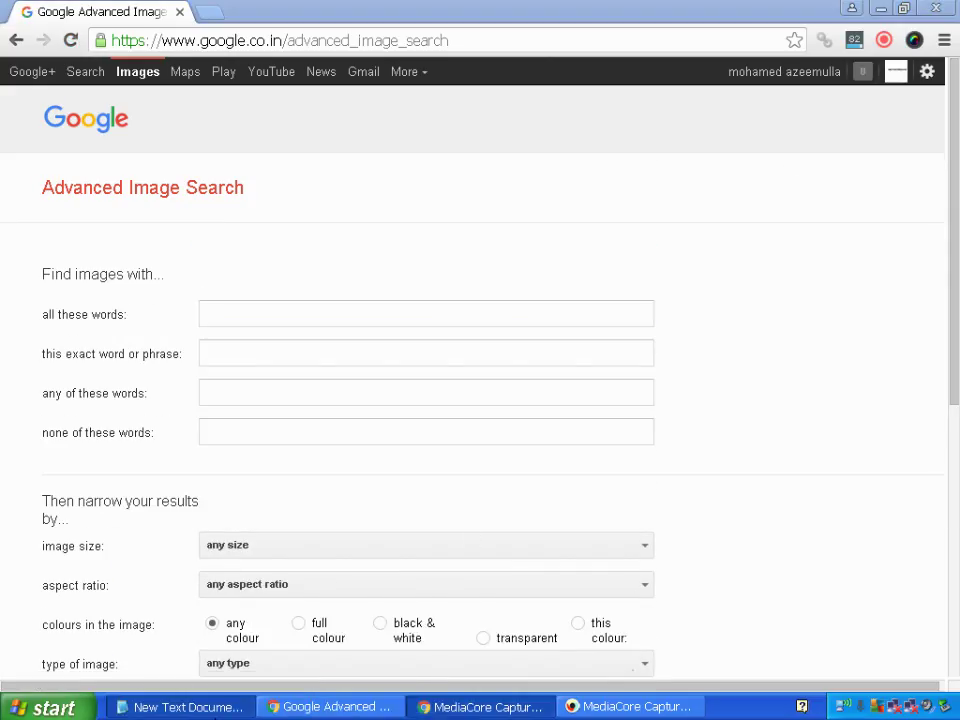
double_click(216, 157)
shift+click(48, 158)
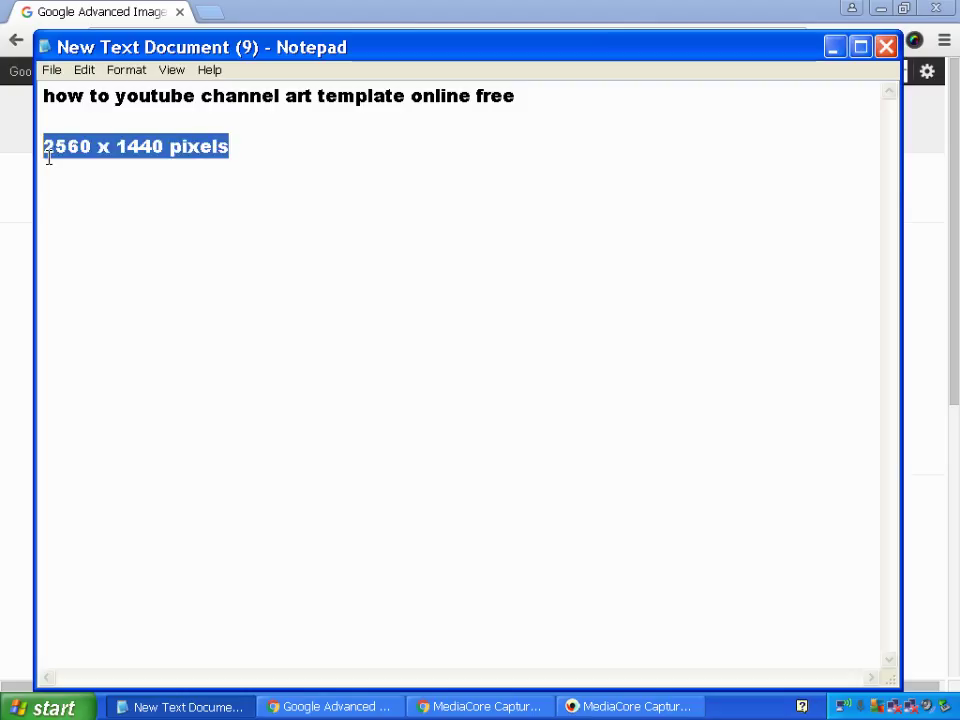
click(258, 147)
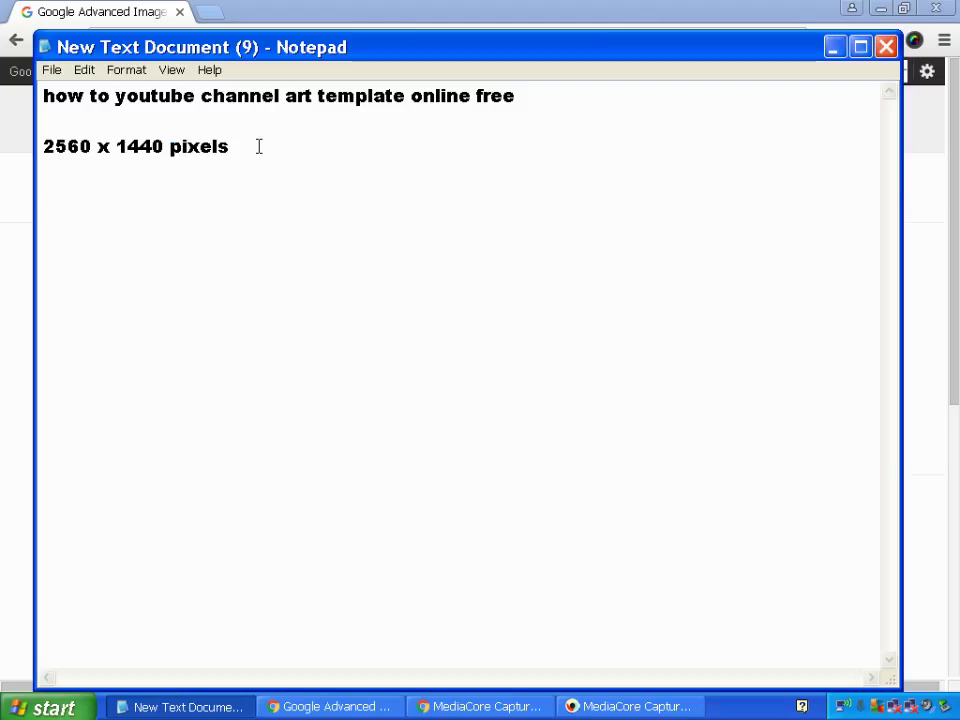
click(572, 9)
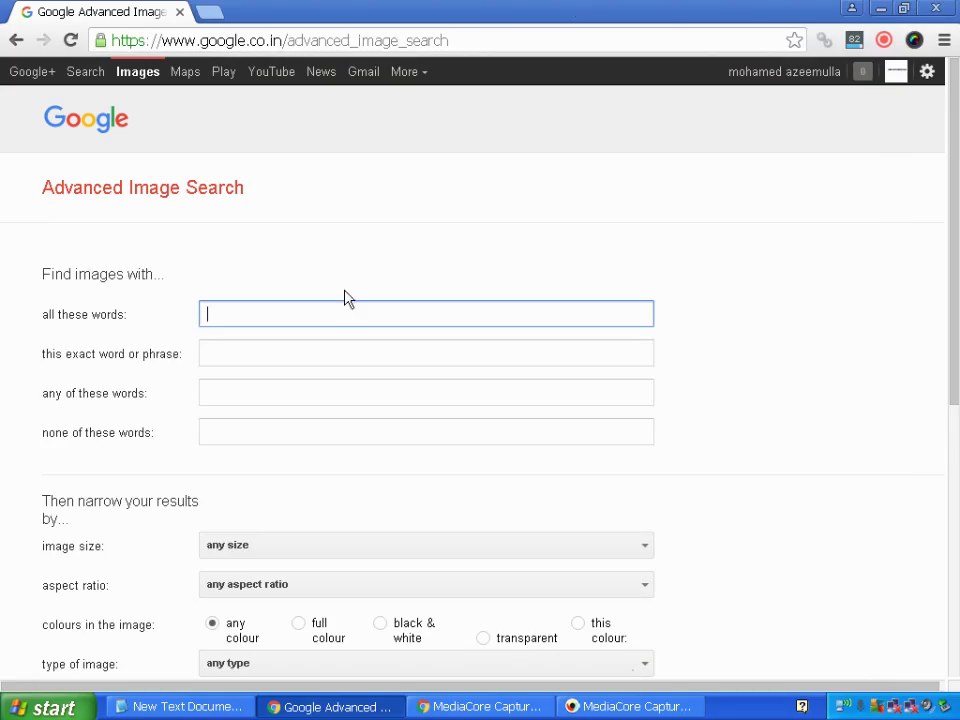
click(182, 707)
drag(234, 146, 42, 136)
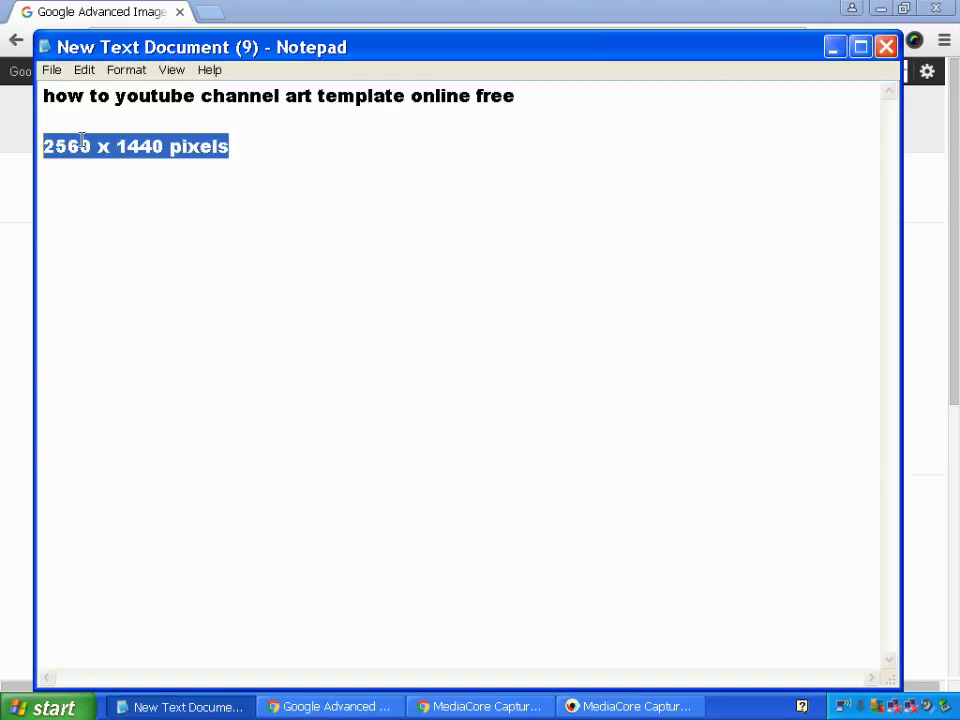
right_click(85, 141)
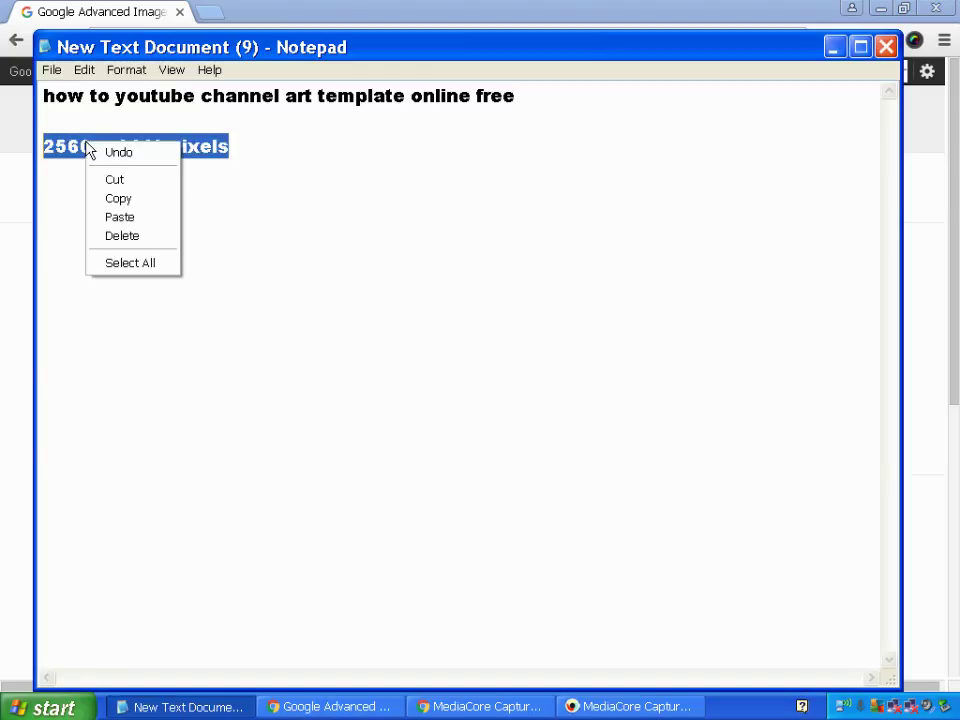
click(114, 198)
Step: Paste '2560 x 1440 pixels' into the 'all these words' field
click(352, 9)
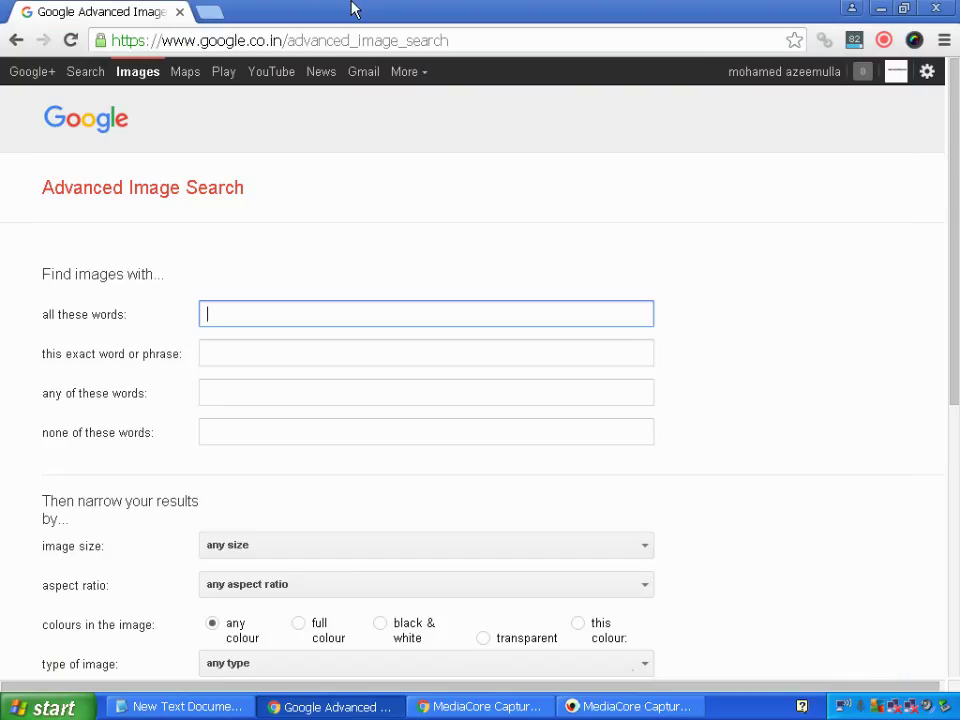
click(240, 316)
right_click(240, 318)
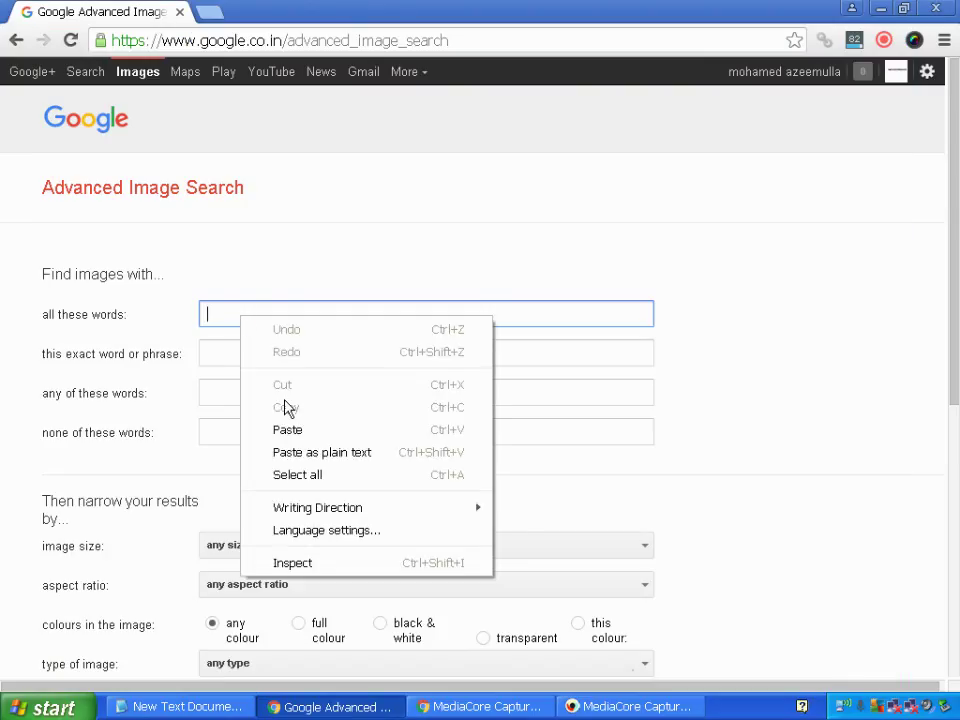
click(288, 430)
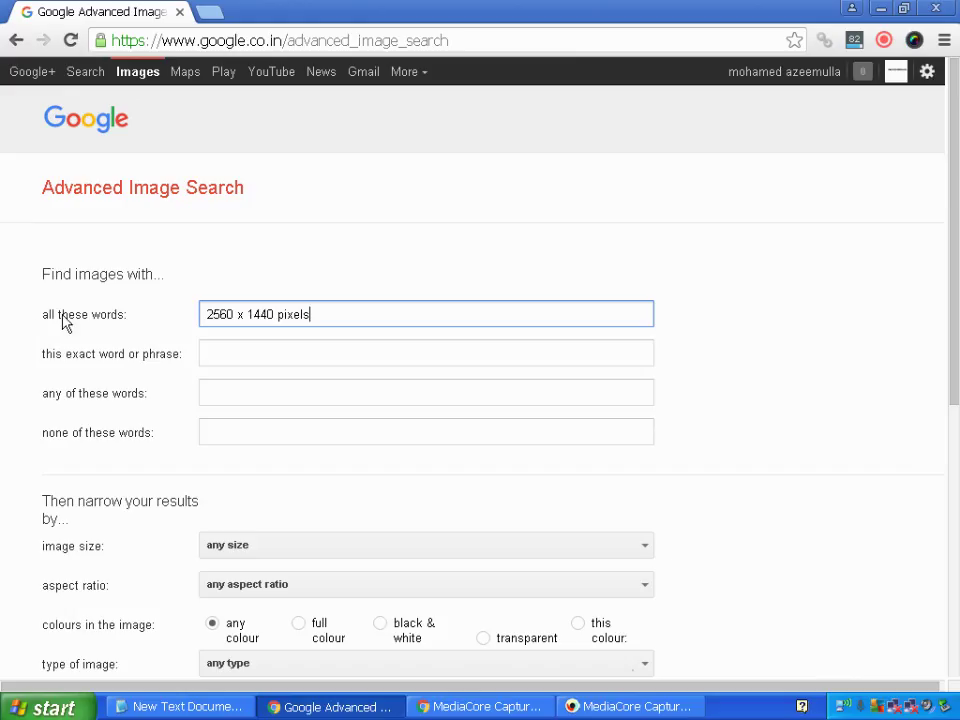
drag(955, 327, 958, 527)
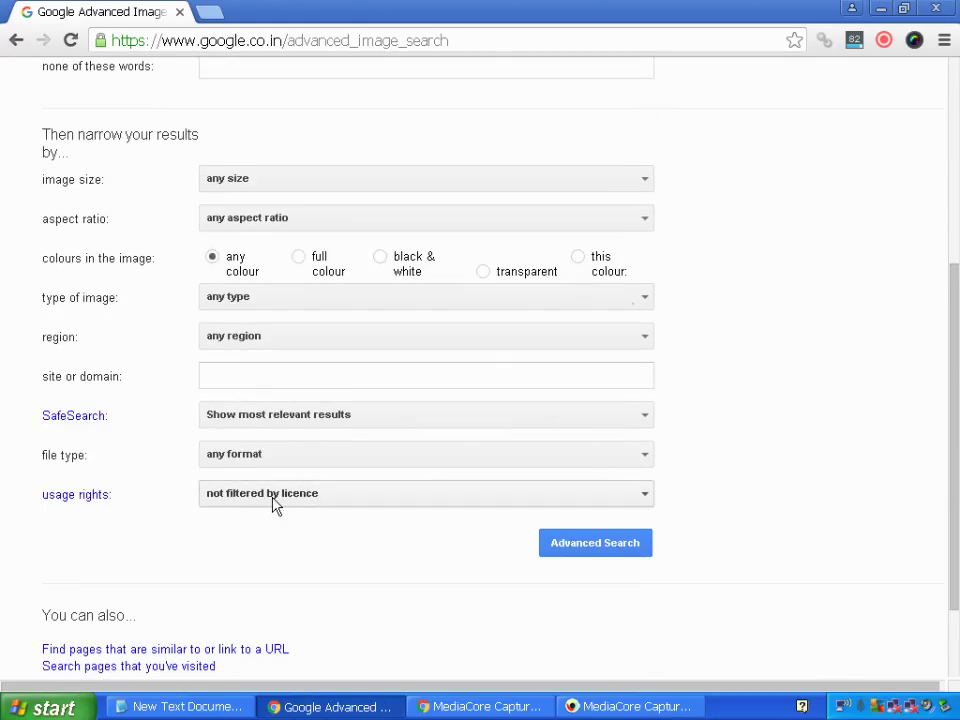
click(306, 499)
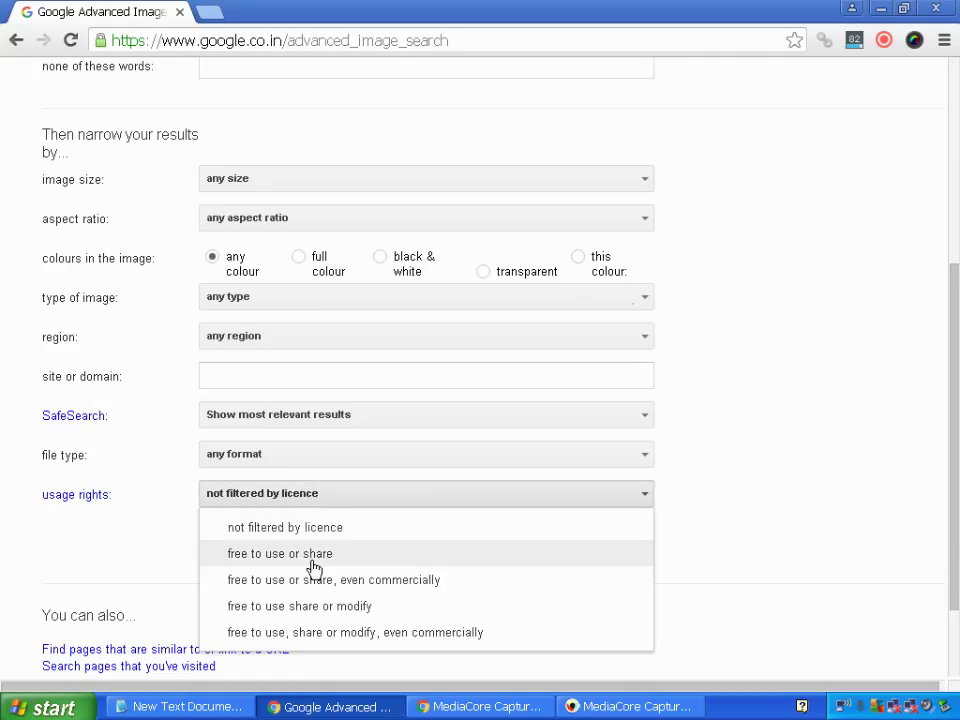
click(320, 640)
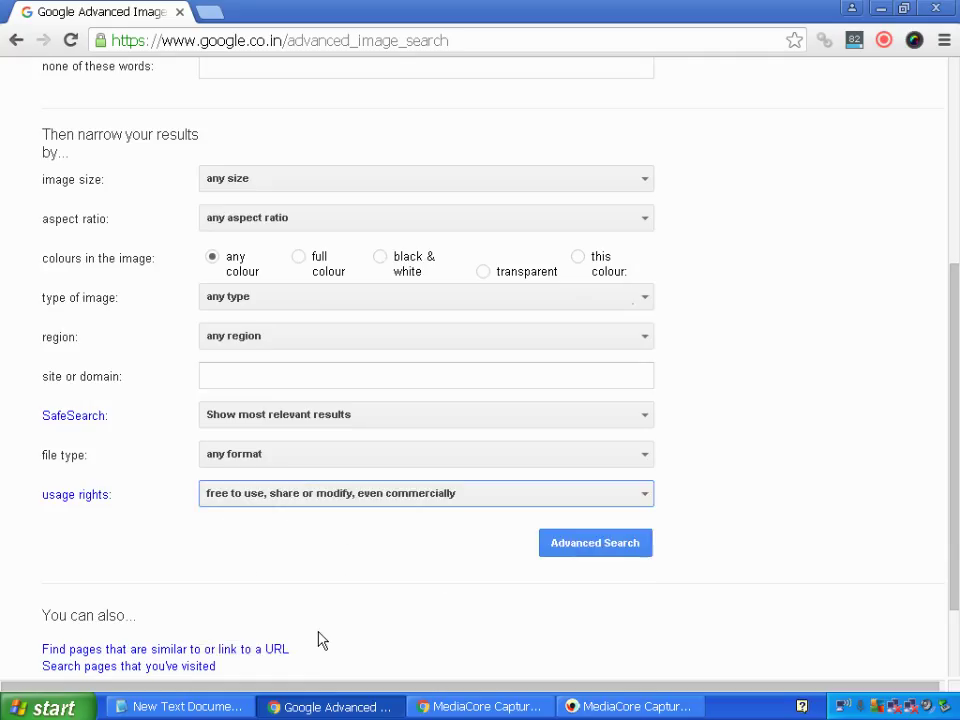
mouse_move(949, 450)
mouse_down()
mouse_move(957, 321)
mouse_move(957, 465)
mouse_up()
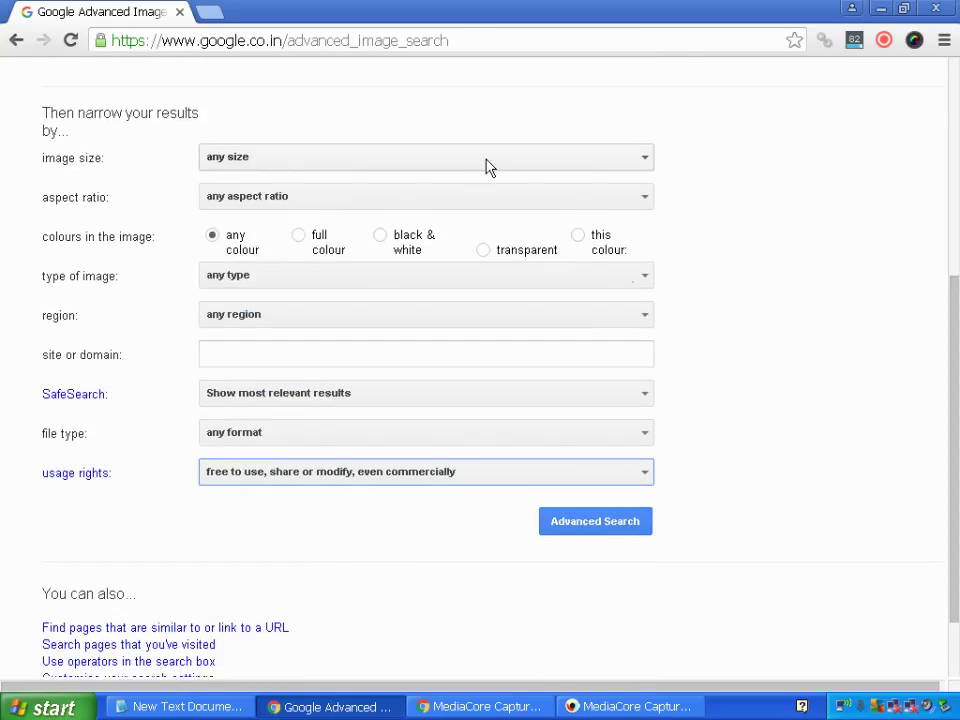
click(437, 171)
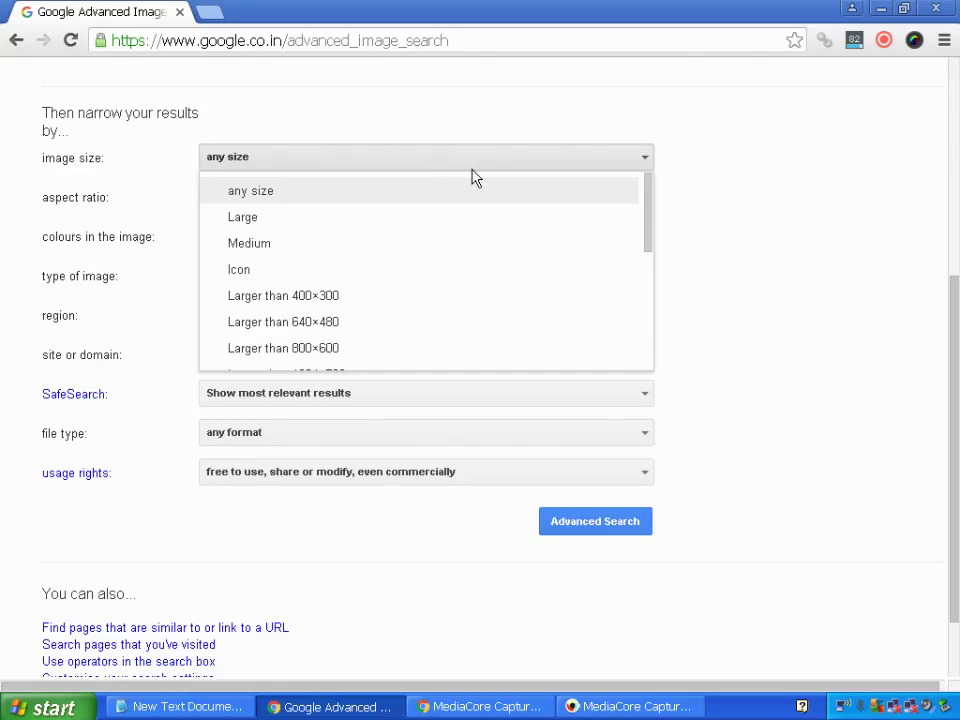
drag(647, 231, 639, 199)
click(746, 236)
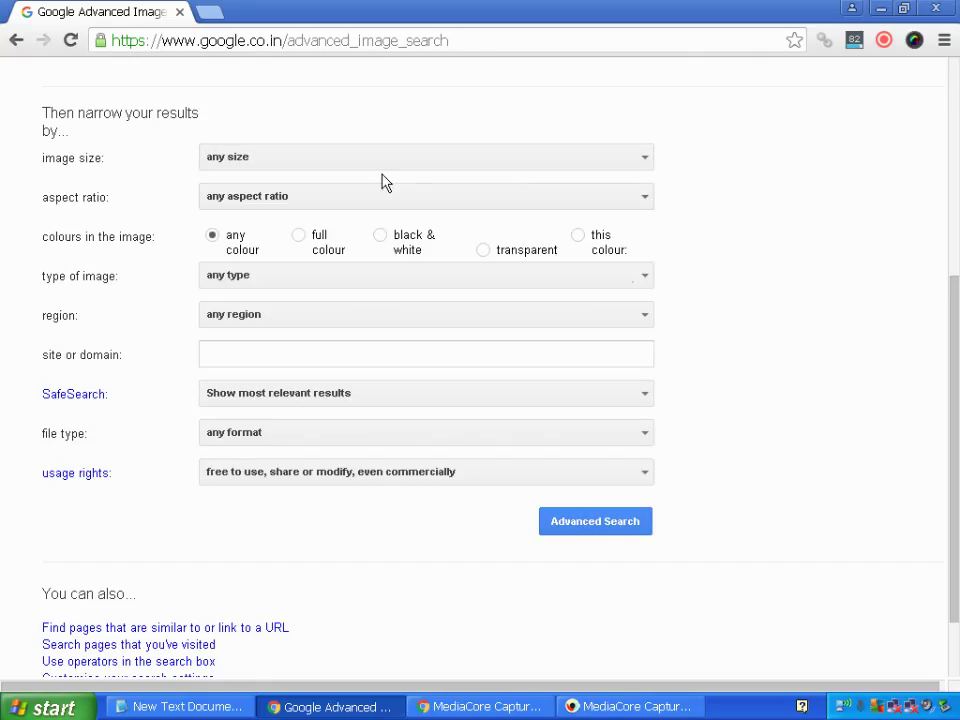
Step: Run the '2560 x 1440 pixels' reuse-with-modification search and filter results to white images
click(577, 527)
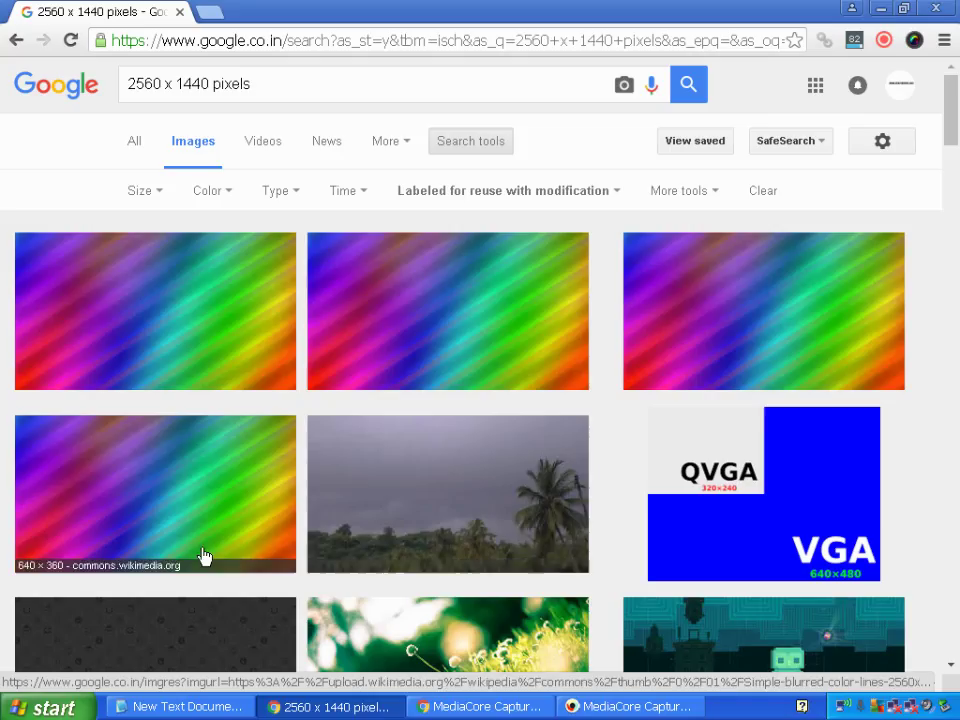
click(229, 203)
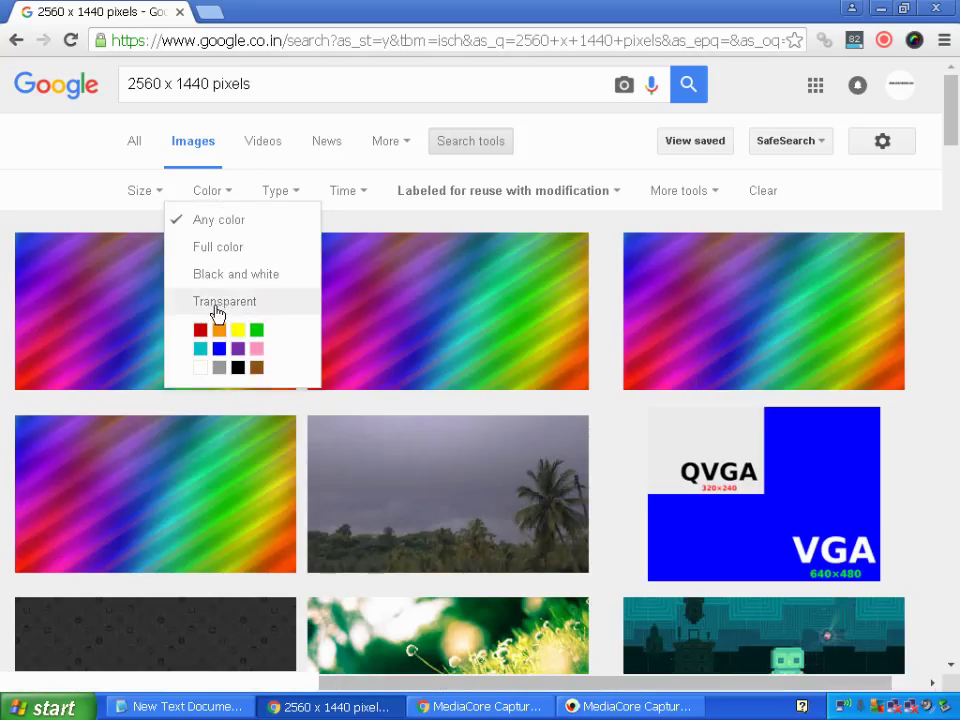
click(200, 369)
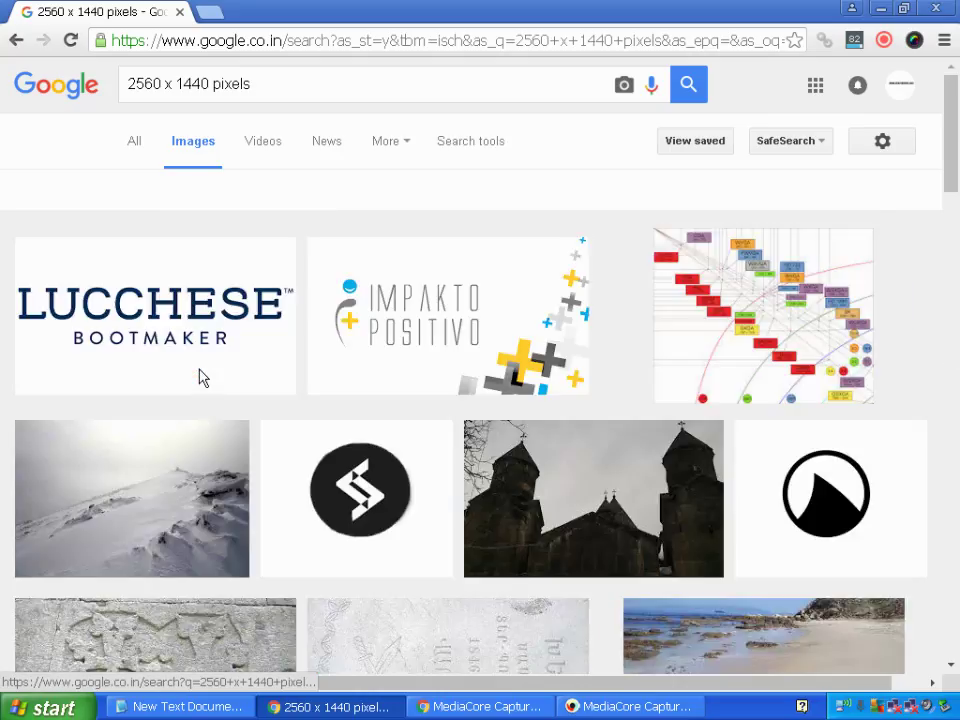
drag(957, 147, 500, 260)
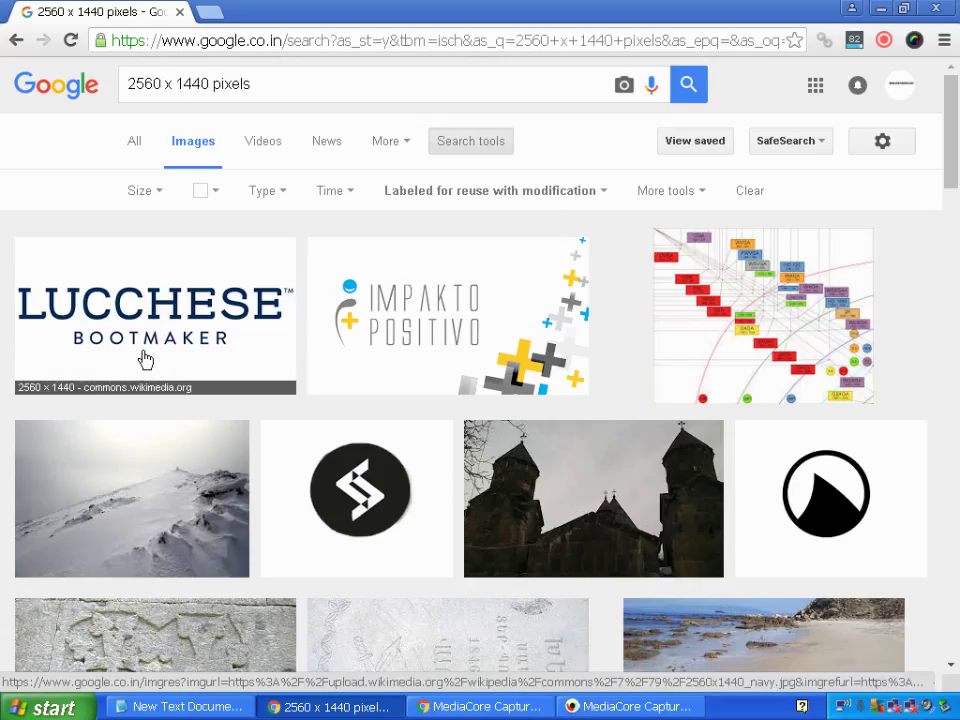
Step: Save the Lucchese 2560x1440 navy image to the Desktop as 2560x1440_navy.jpg, then minimize Chrome
click(147, 315)
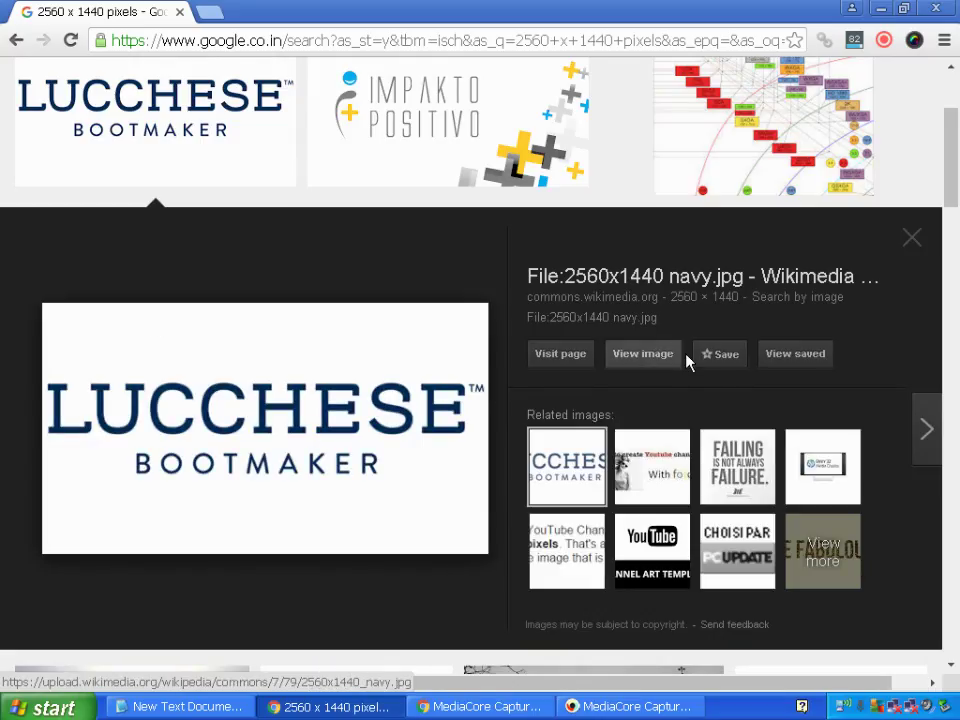
right_click(305, 390)
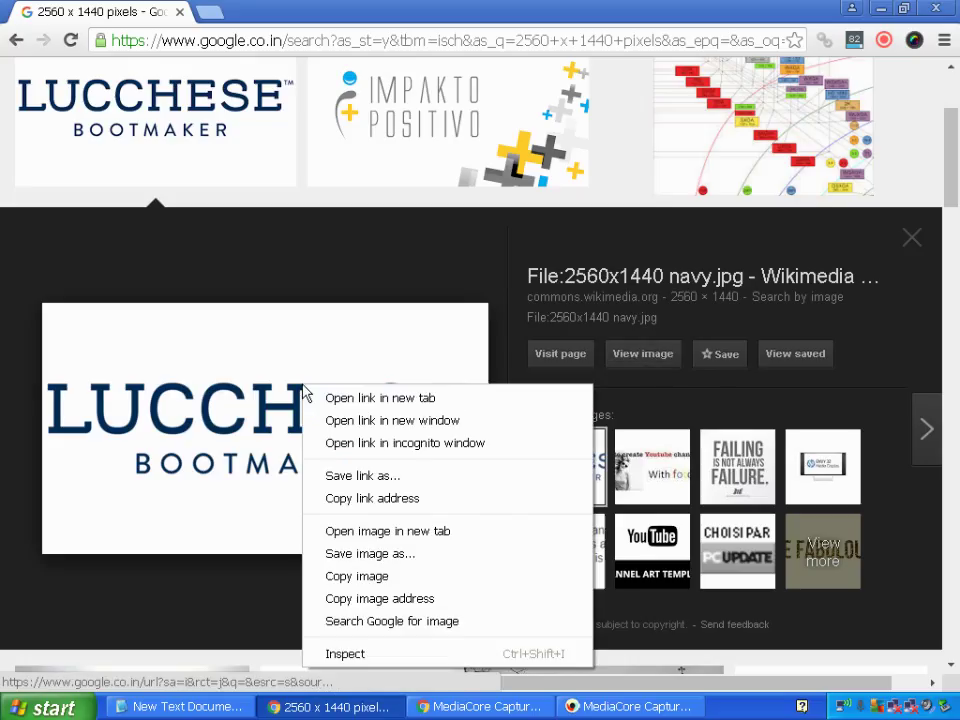
click(378, 556)
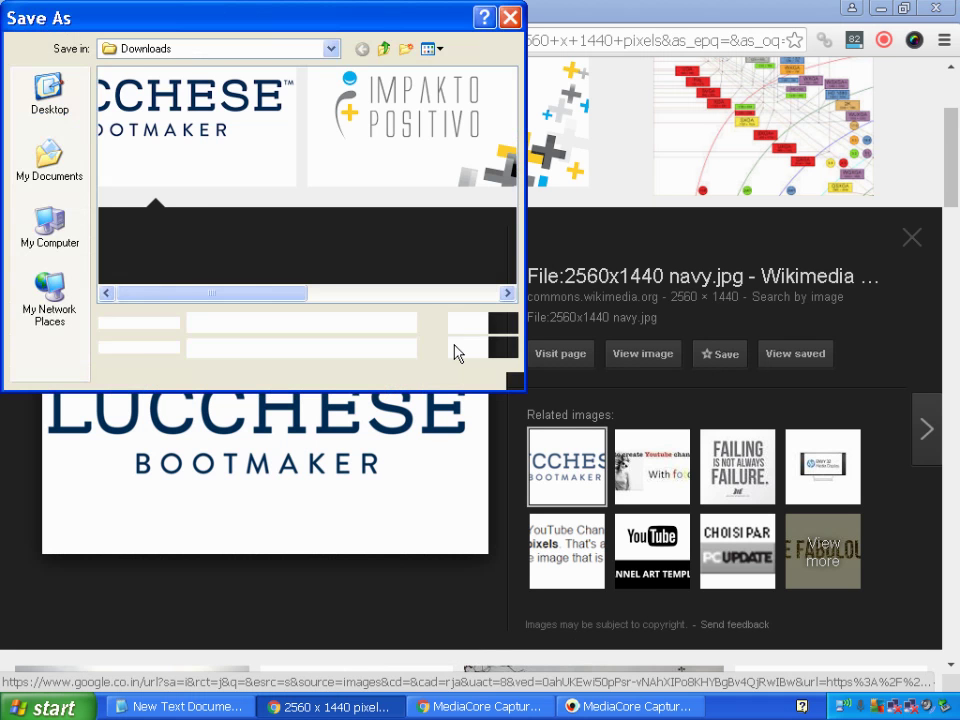
click(50, 98)
click(466, 326)
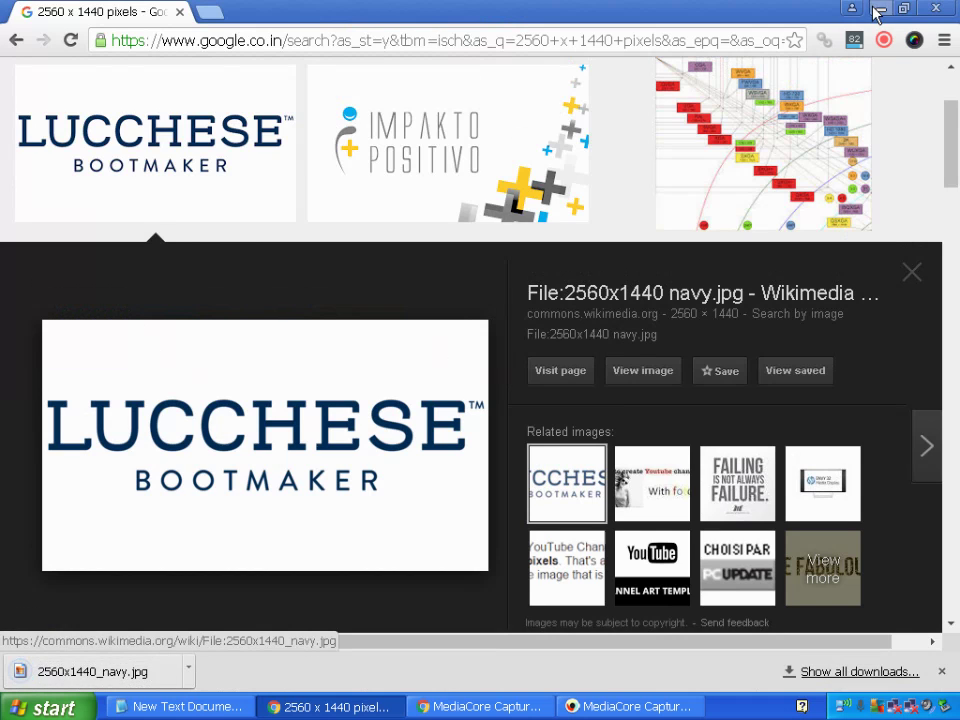
click(878, 10)
Step: Open 2560x1440_navy from the desktop to check it, close the viewer, and return to Chrome
click(834, 50)
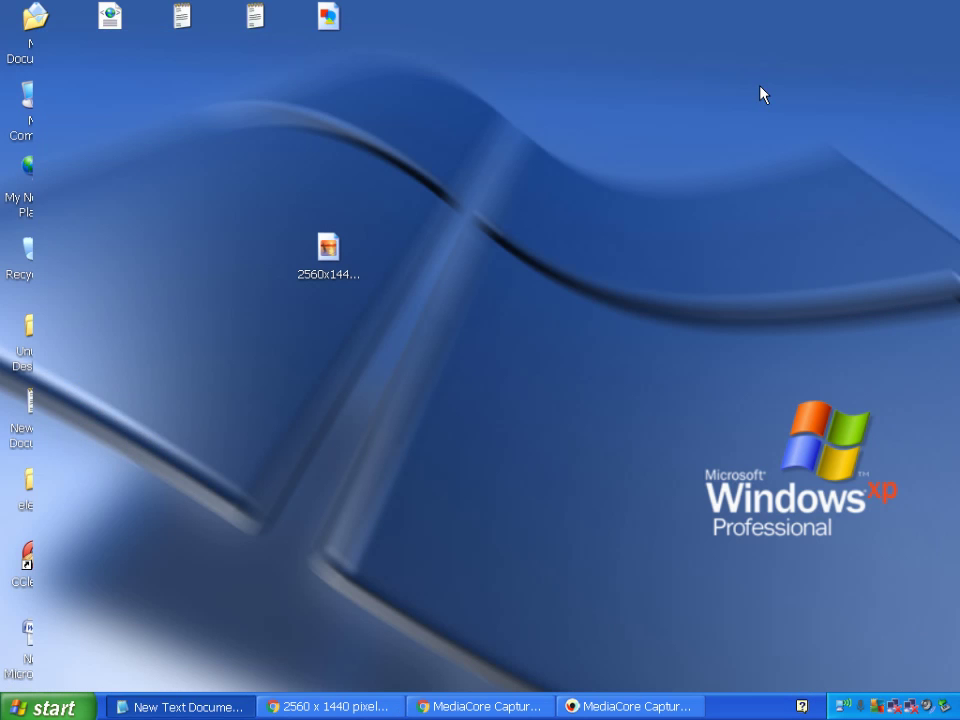
double_click(334, 270)
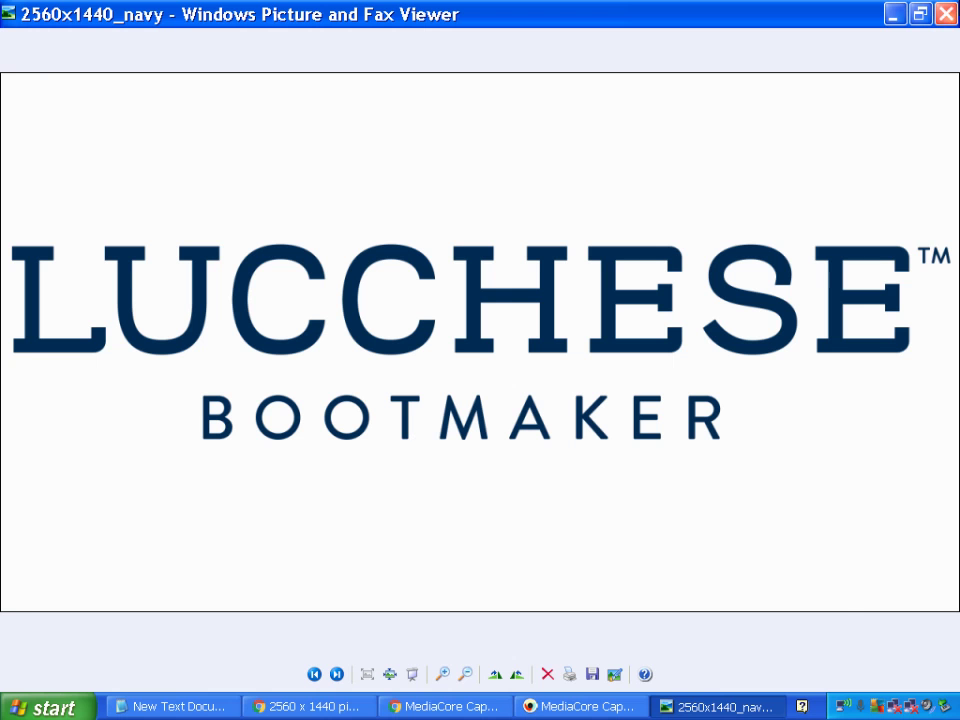
click(944, 14)
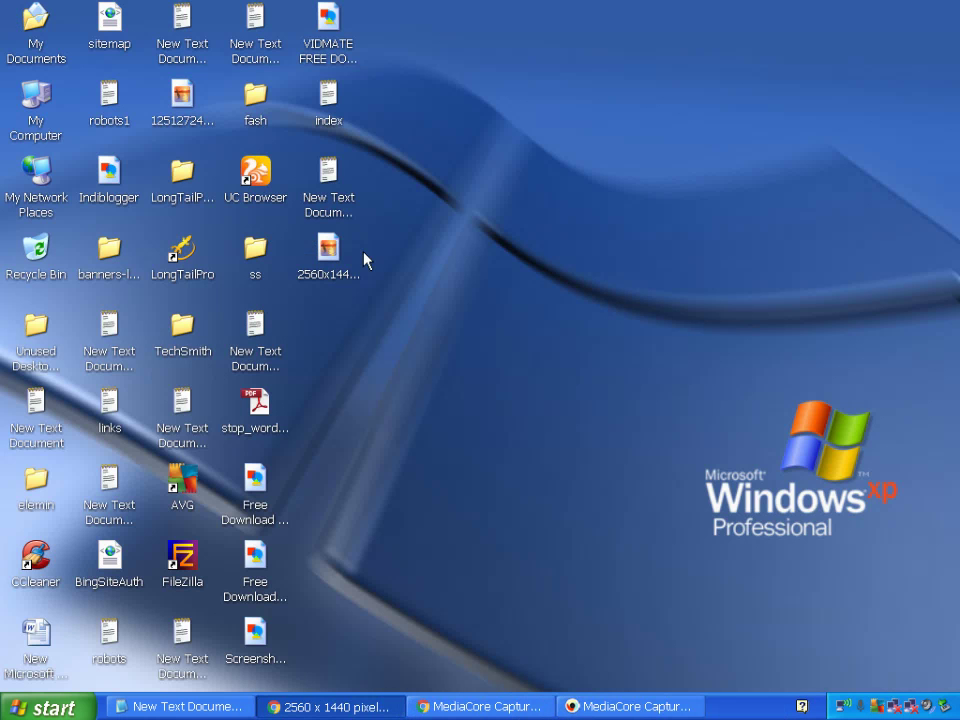
double_click(330, 272)
click(332, 266)
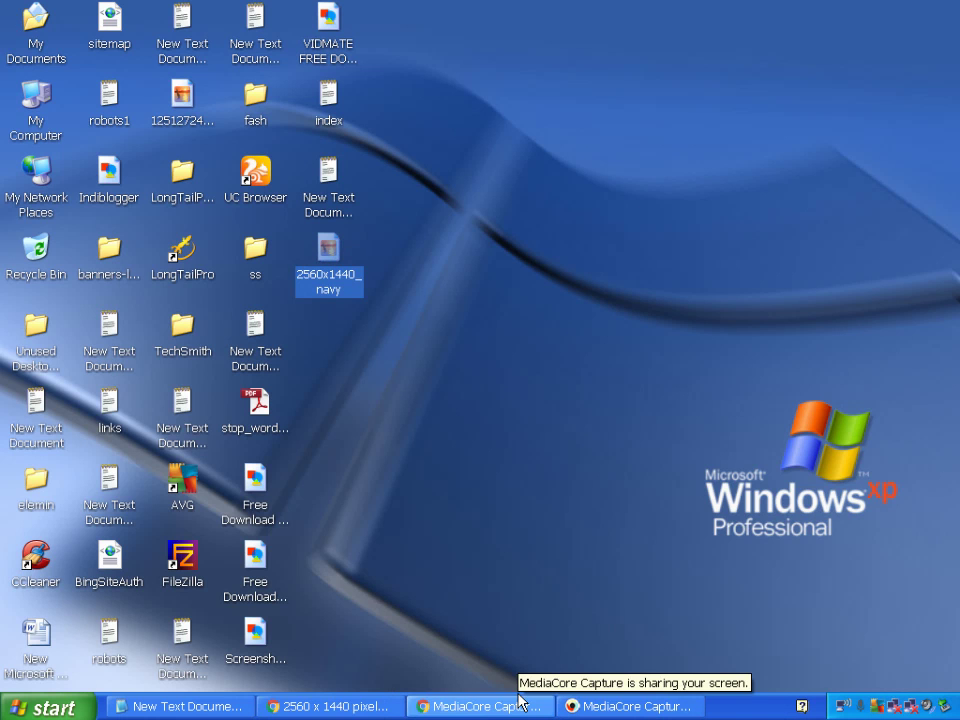
click(330, 706)
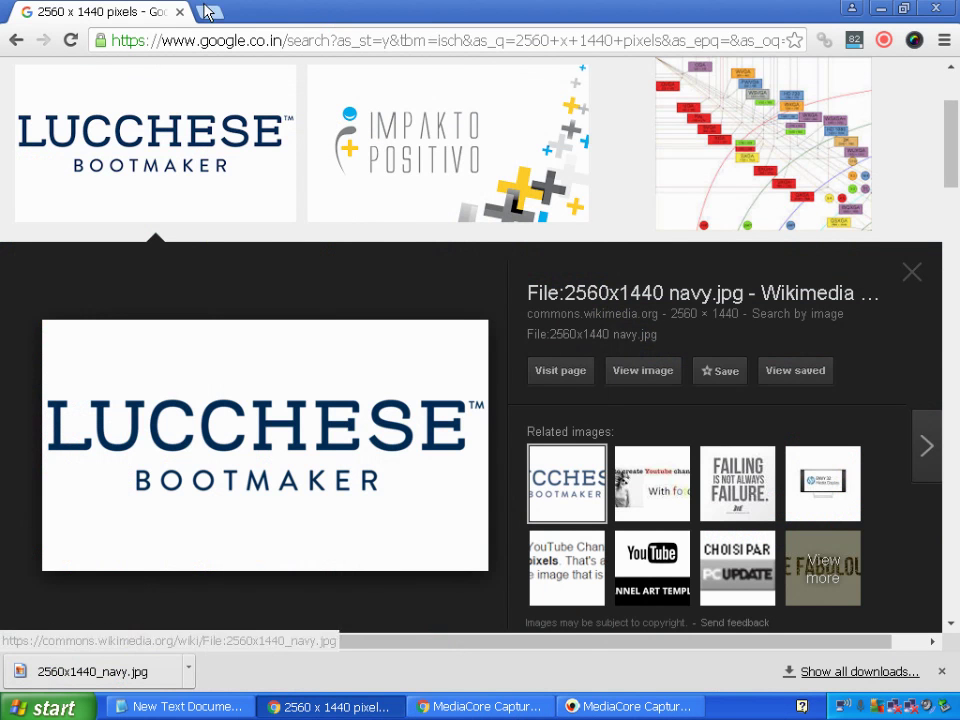
Step: In a new tab, search Google for 'add text to image online'
click(207, 11)
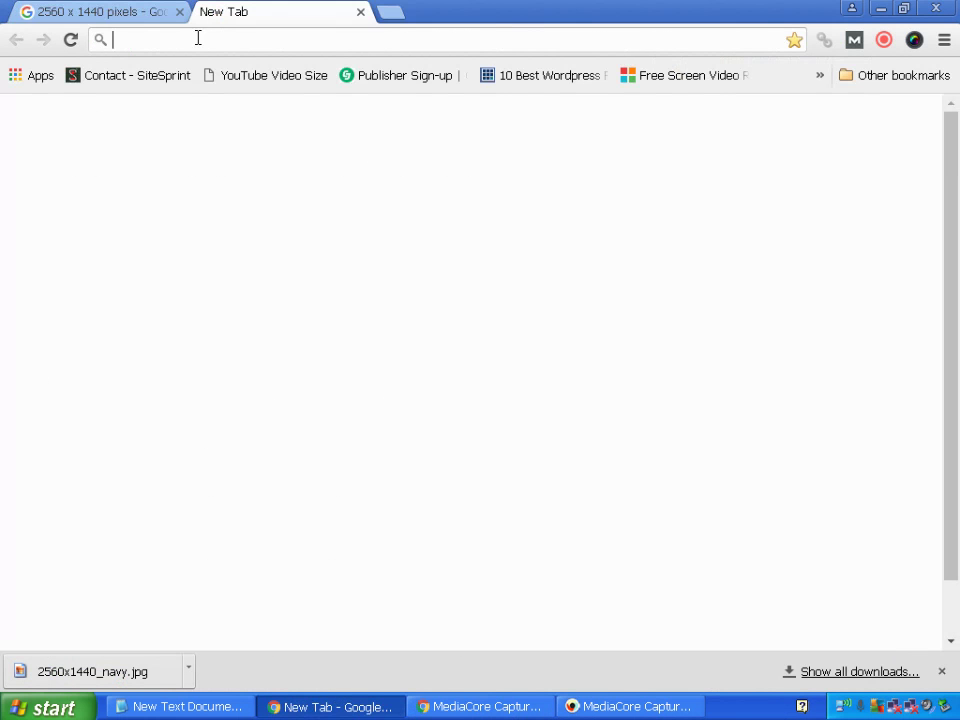
text(im)
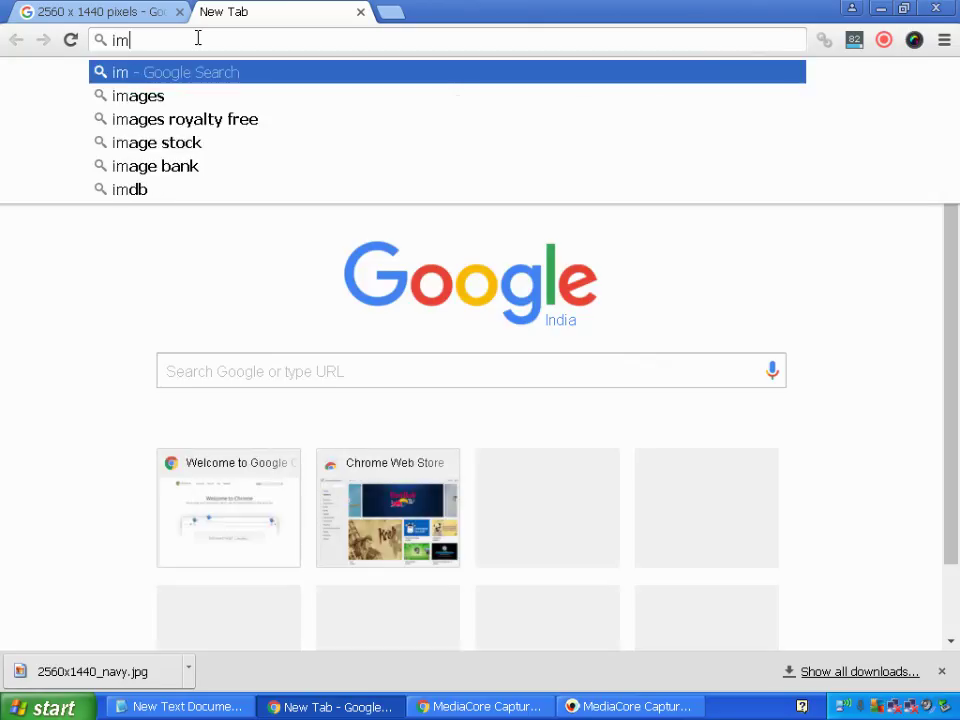
key(BackSpace)
key(BackSpace)
text(add text t)
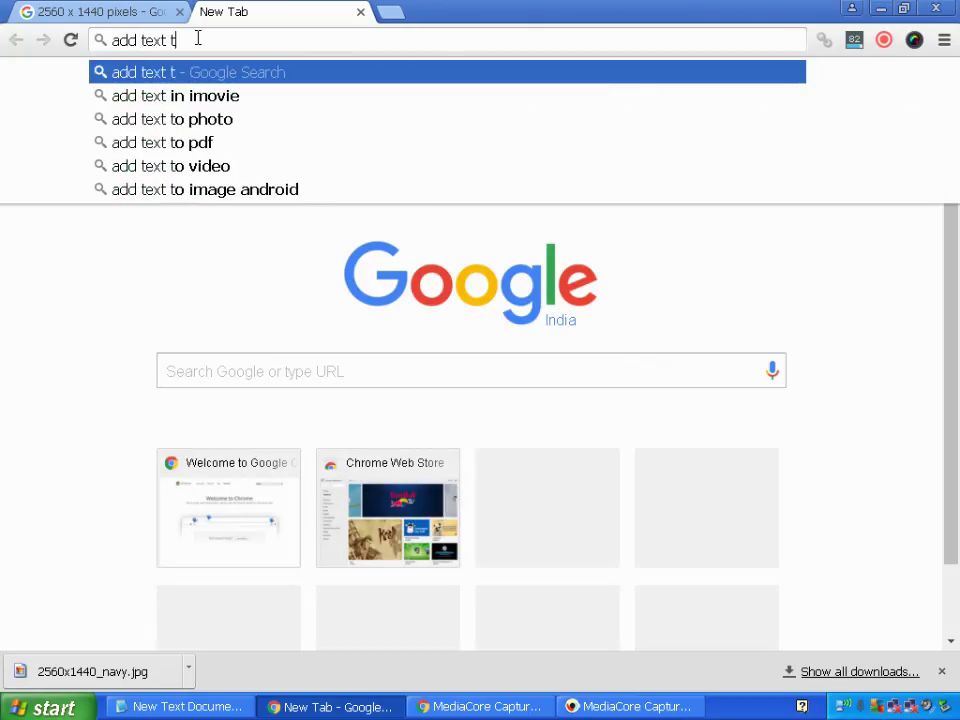
text(o image )
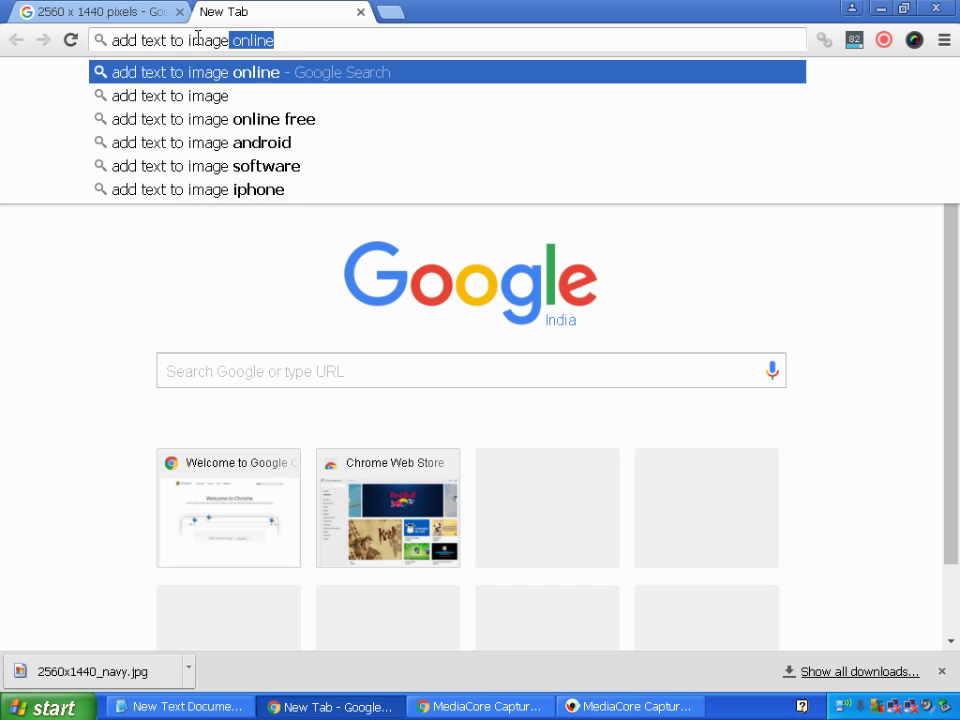
text(online)
key(Return)
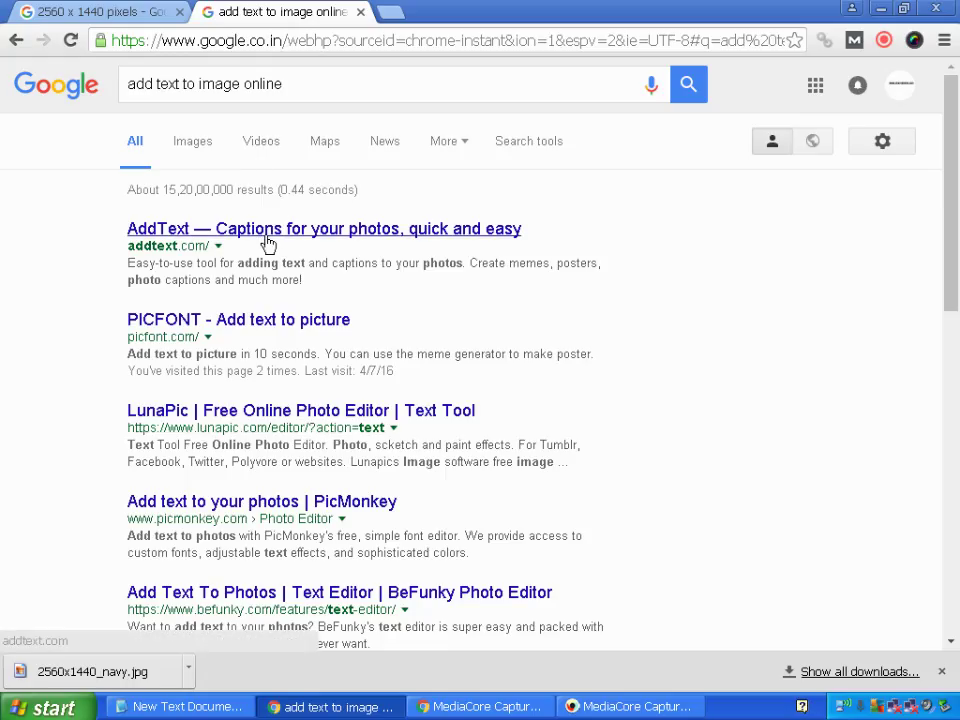
Step: Open AddText and upload 2560x1440_navy from the computer
click(262, 242)
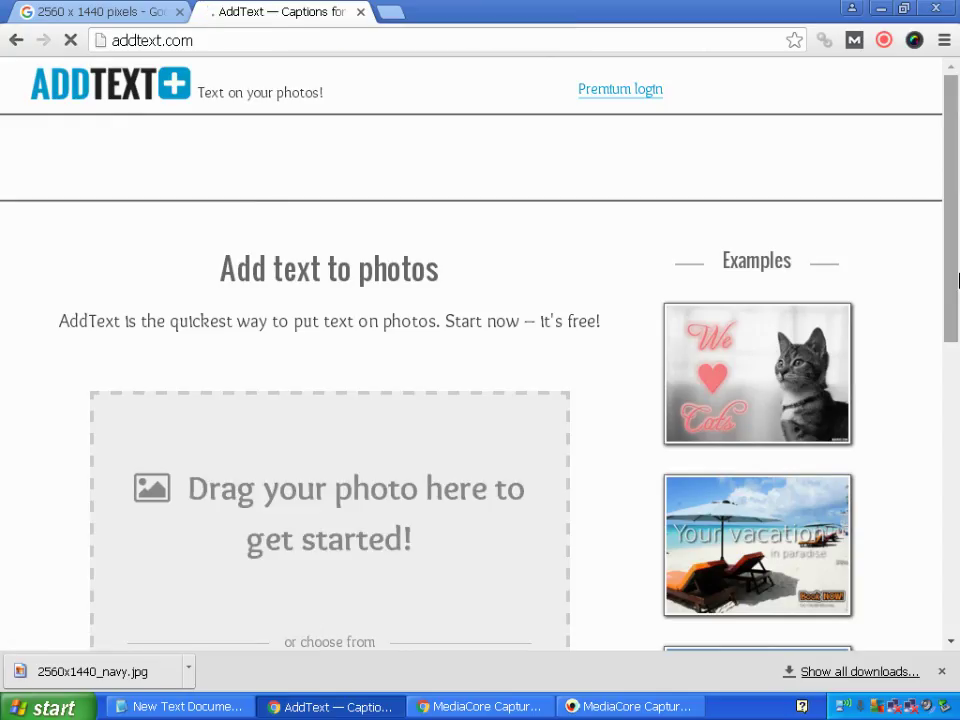
scroll(957, 255, down, 1)
scroll(957, 255, up, 1)
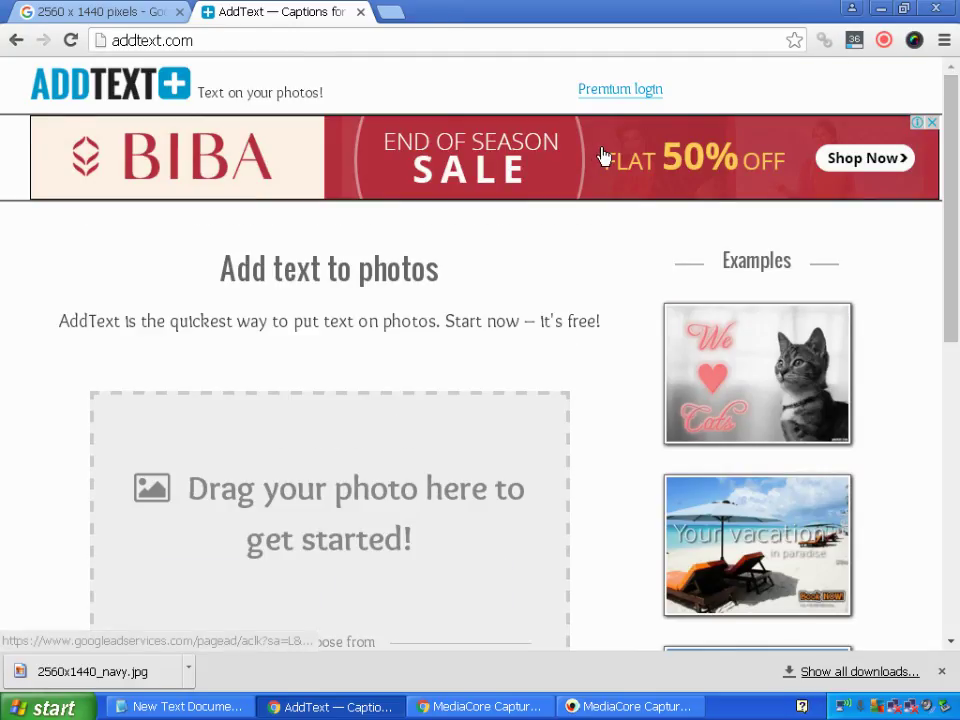
scroll(957, 175, down, 1)
scroll(634, 214, down, 1)
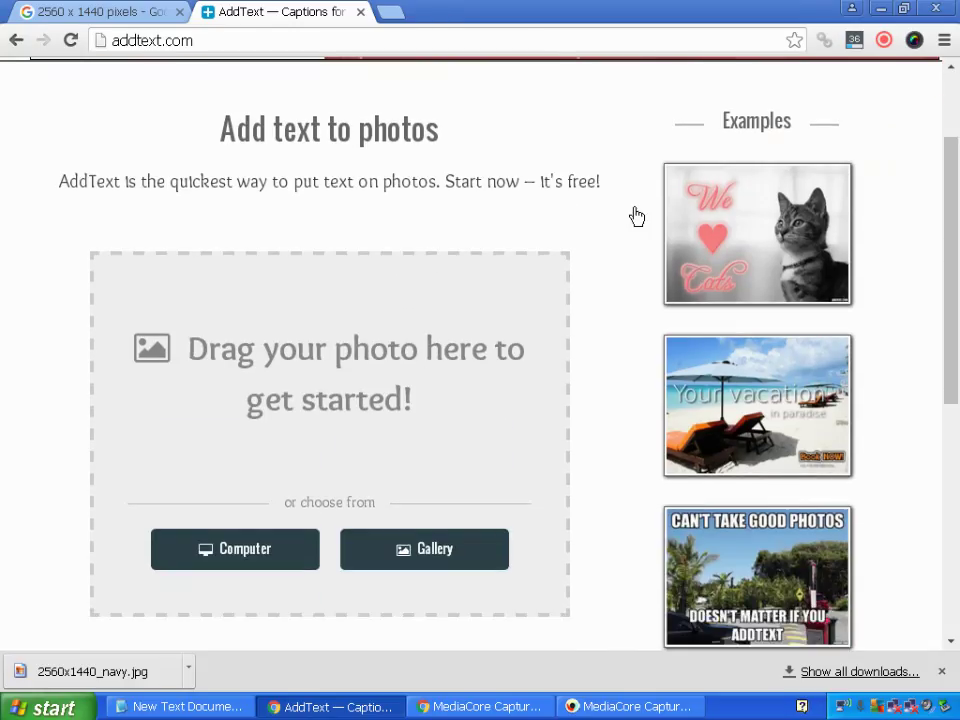
click(244, 558)
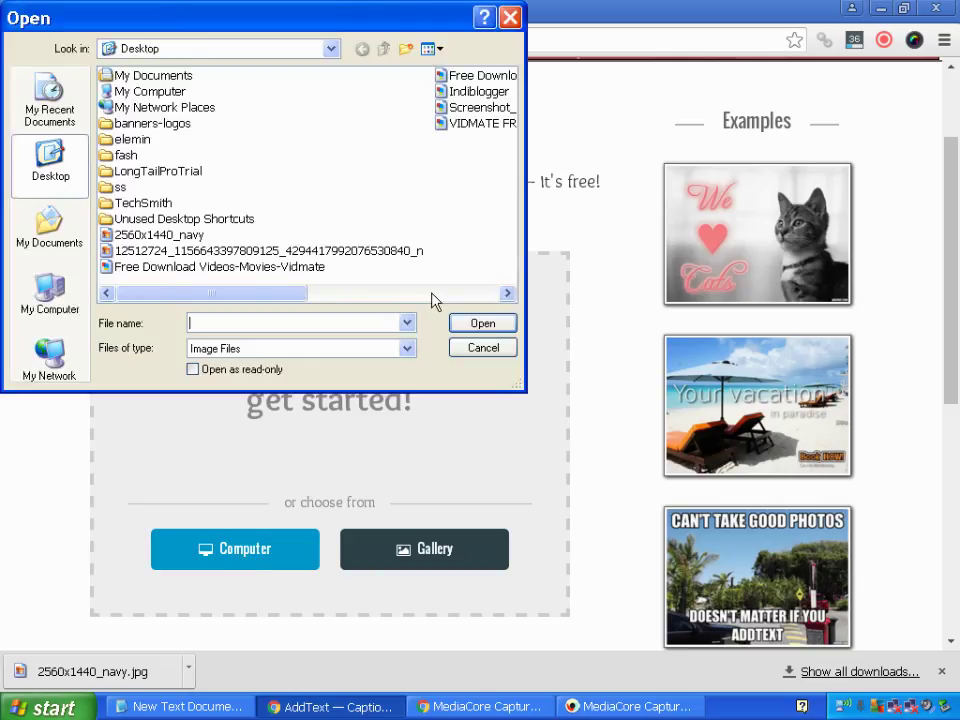
click(433, 293)
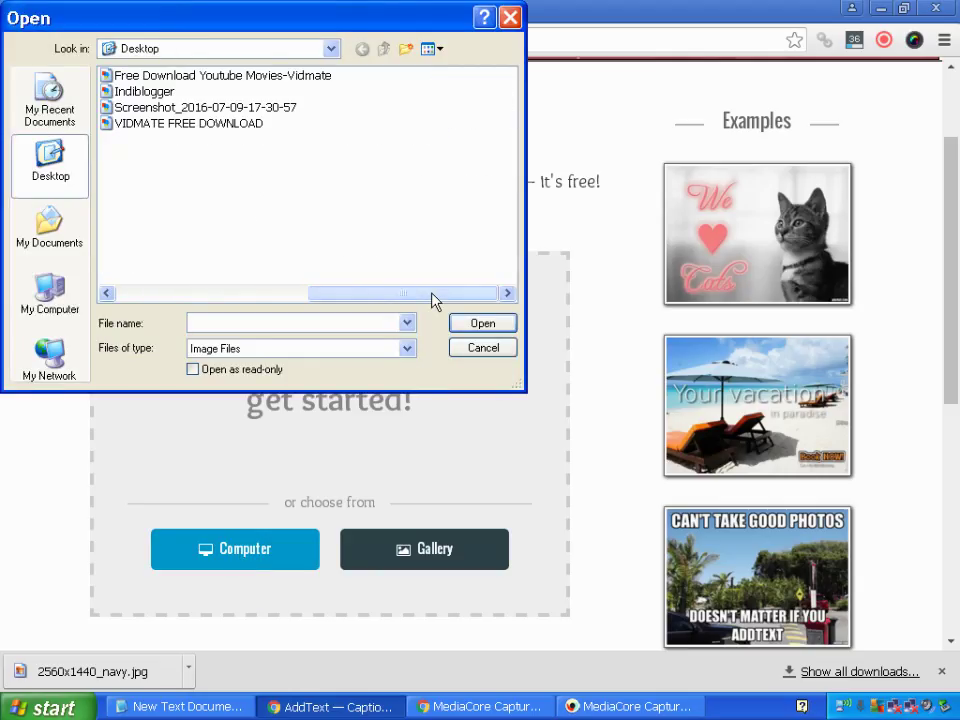
click(158, 294)
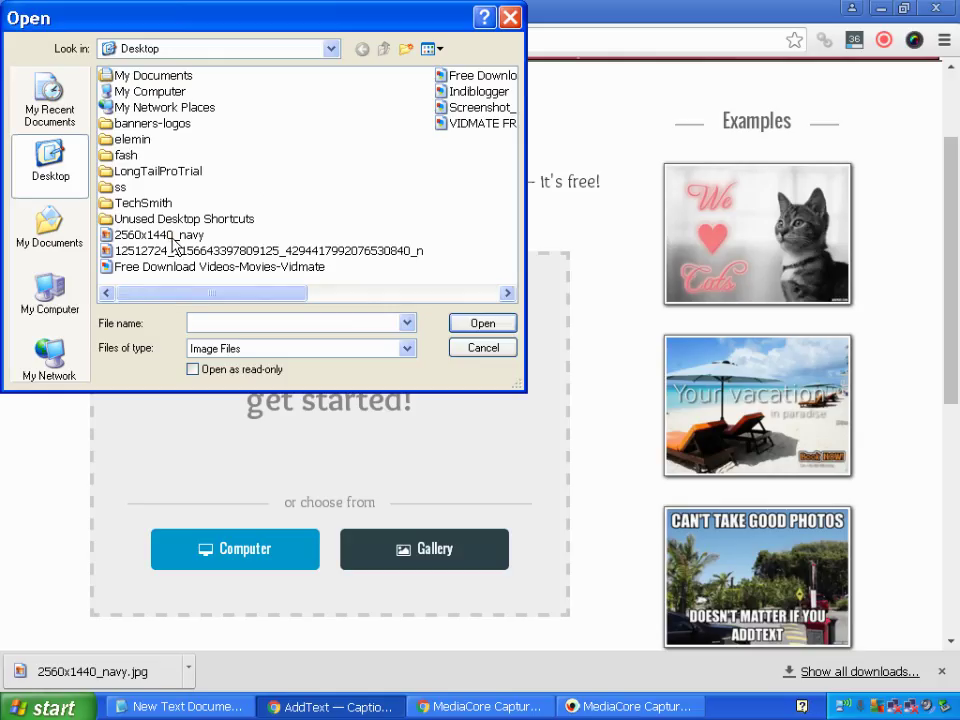
click(155, 235)
click(483, 324)
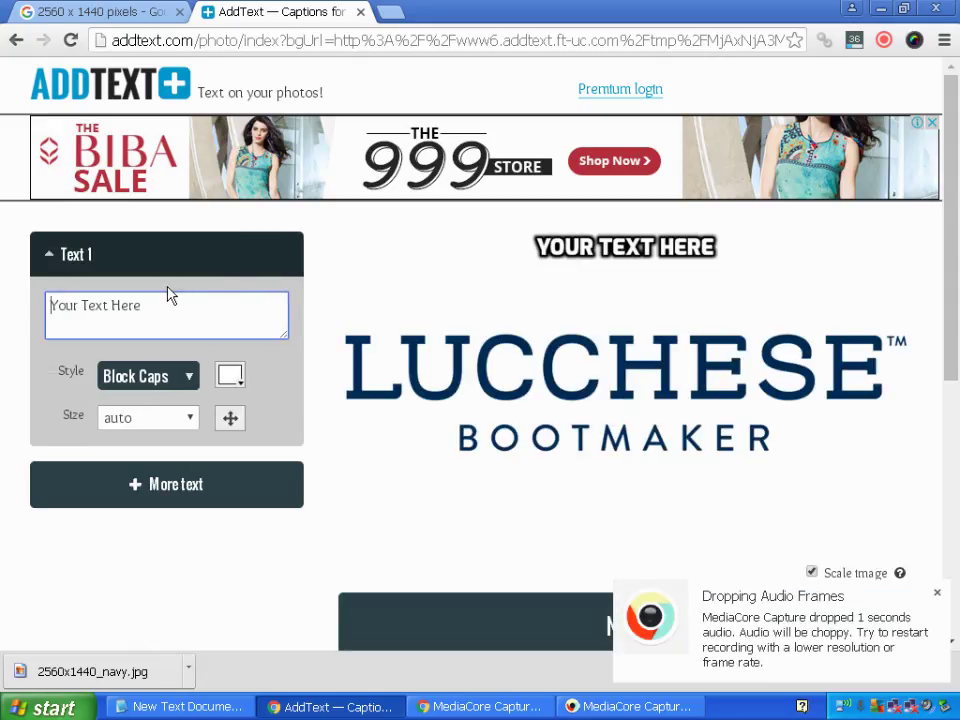
drag(145, 312, 4, 313)
key(BackSpace)
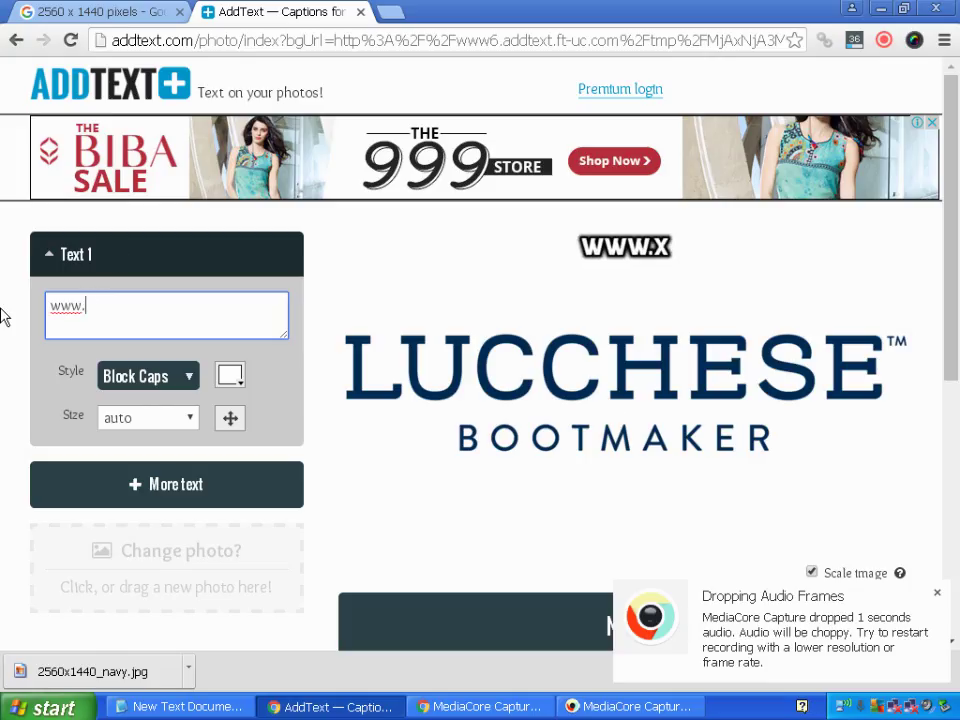
text(z.com)
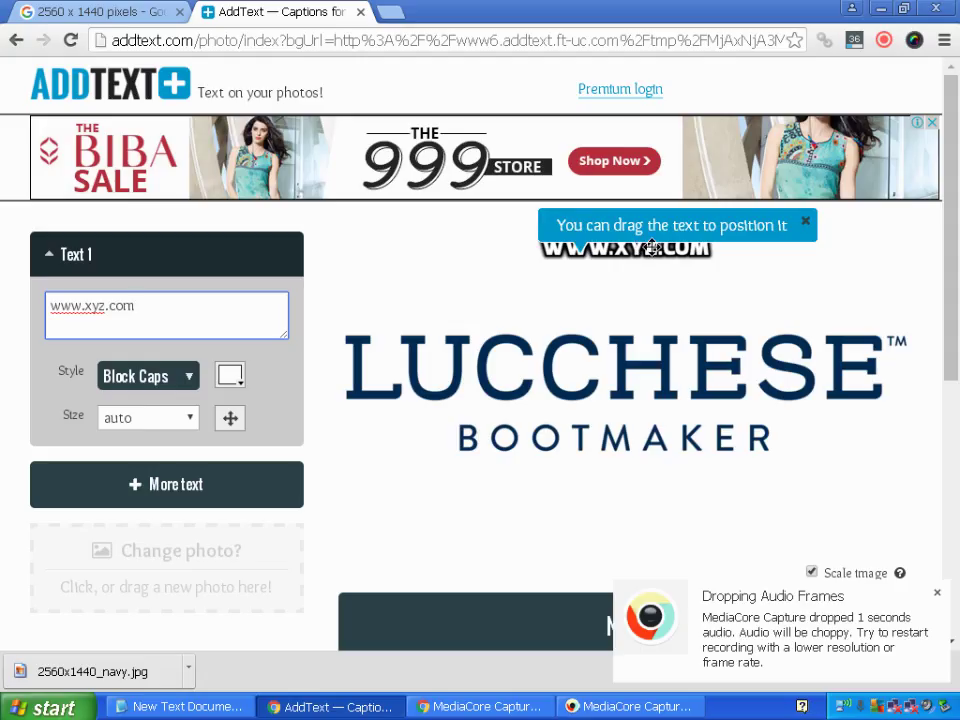
drag(633, 252, 624, 505)
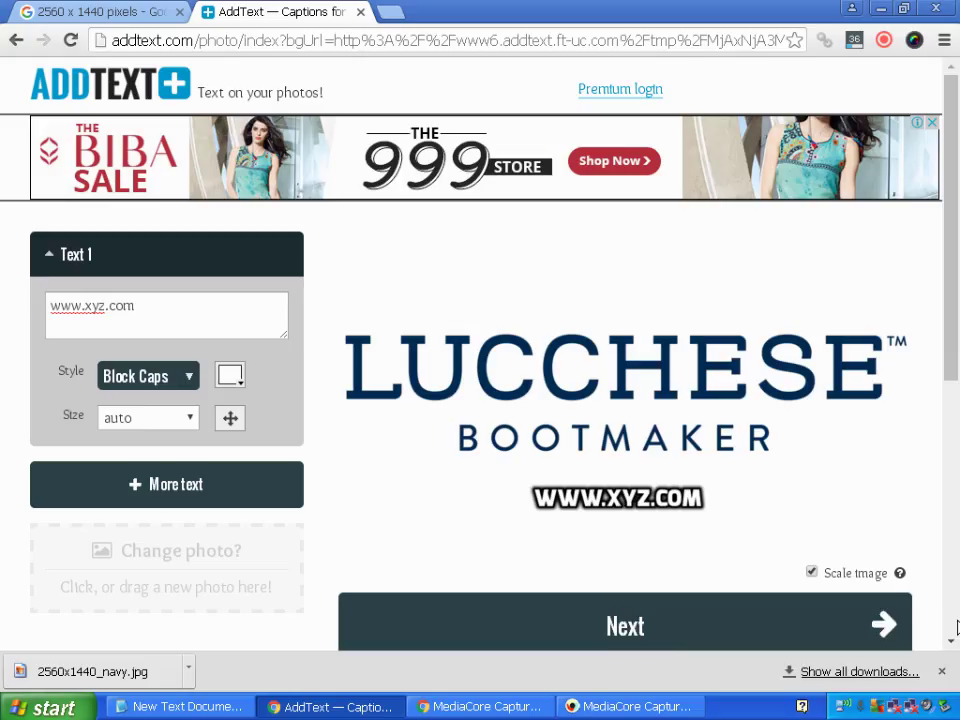
Step: Give the caption the pink Romantic style and move it above the LUCCHESE logo
scroll(633, 374, down, 1)
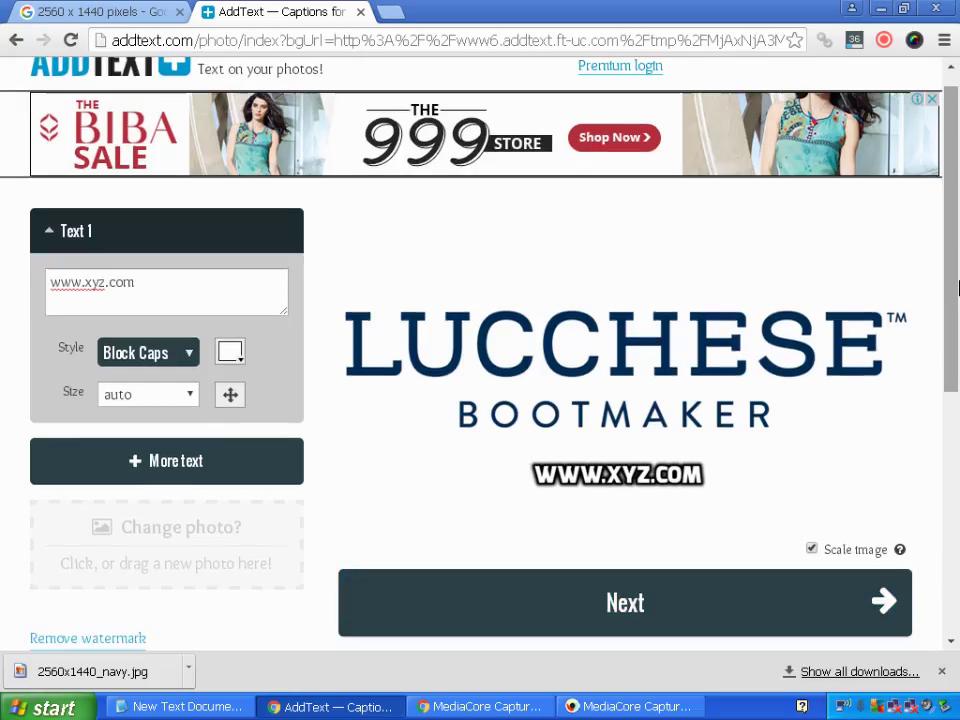
drag(607, 481, 610, 312)
click(193, 354)
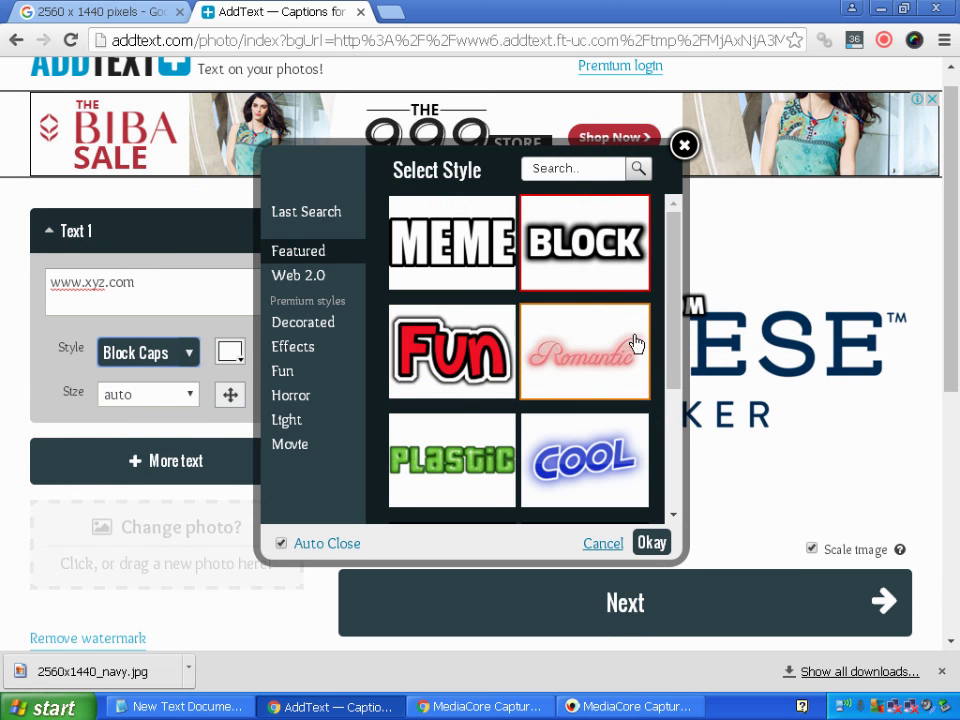
click(565, 361)
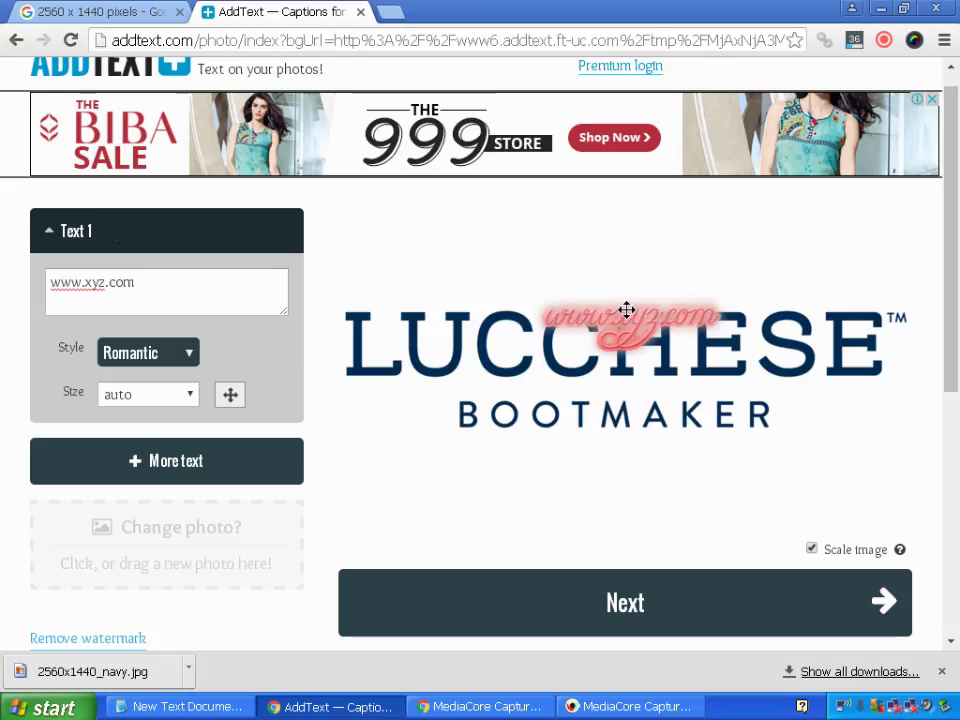
drag(626, 310, 600, 235)
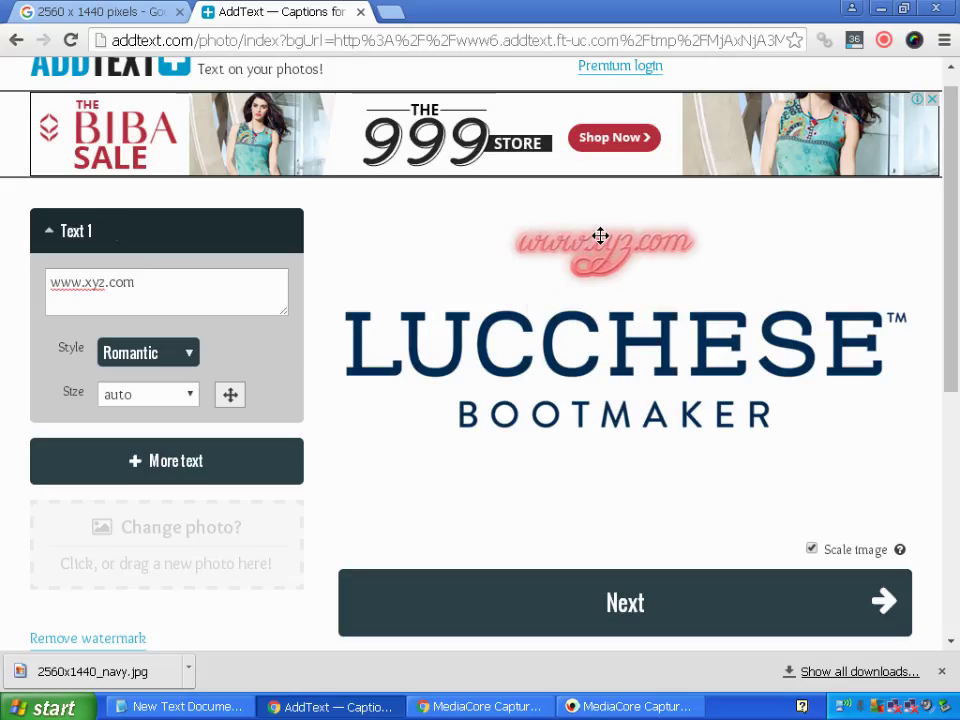
Step: Check the caption Size options and leave the size on auto
click(193, 395)
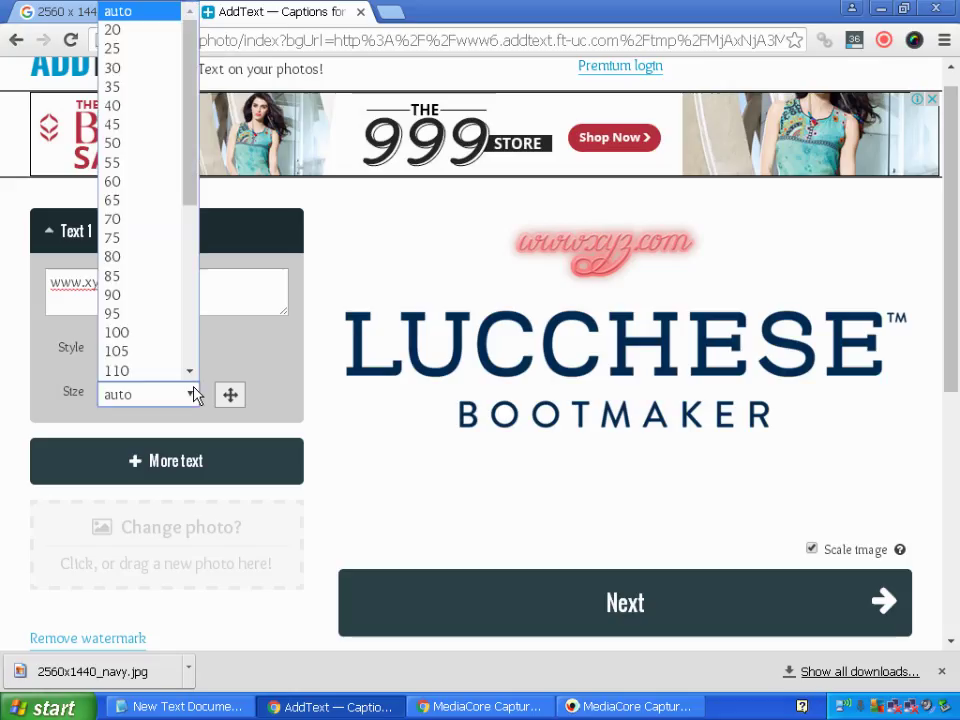
click(250, 342)
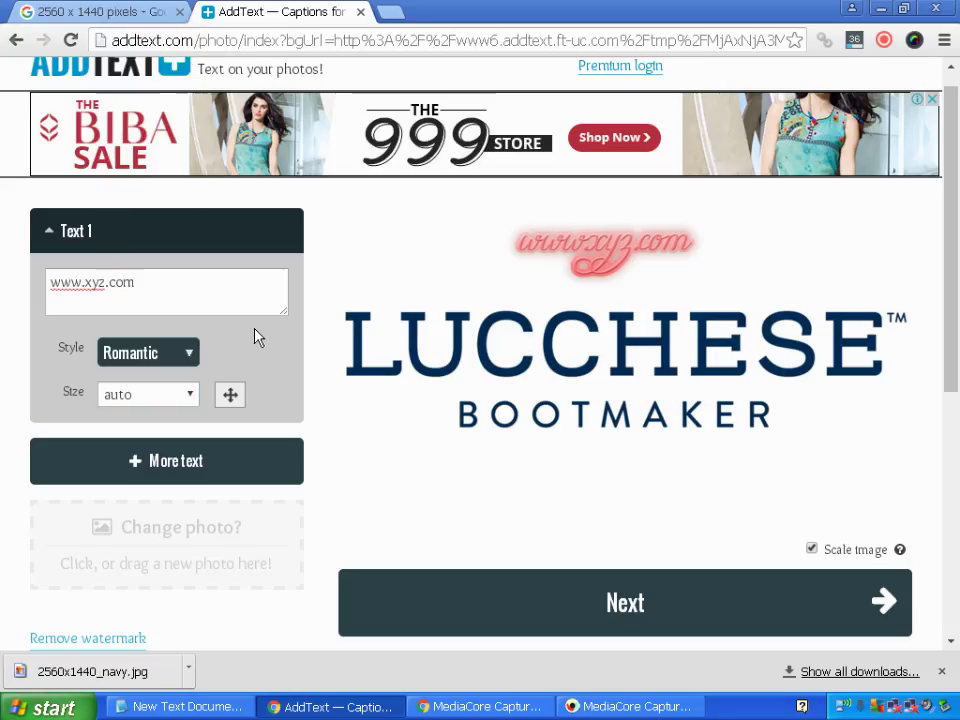
click(193, 396)
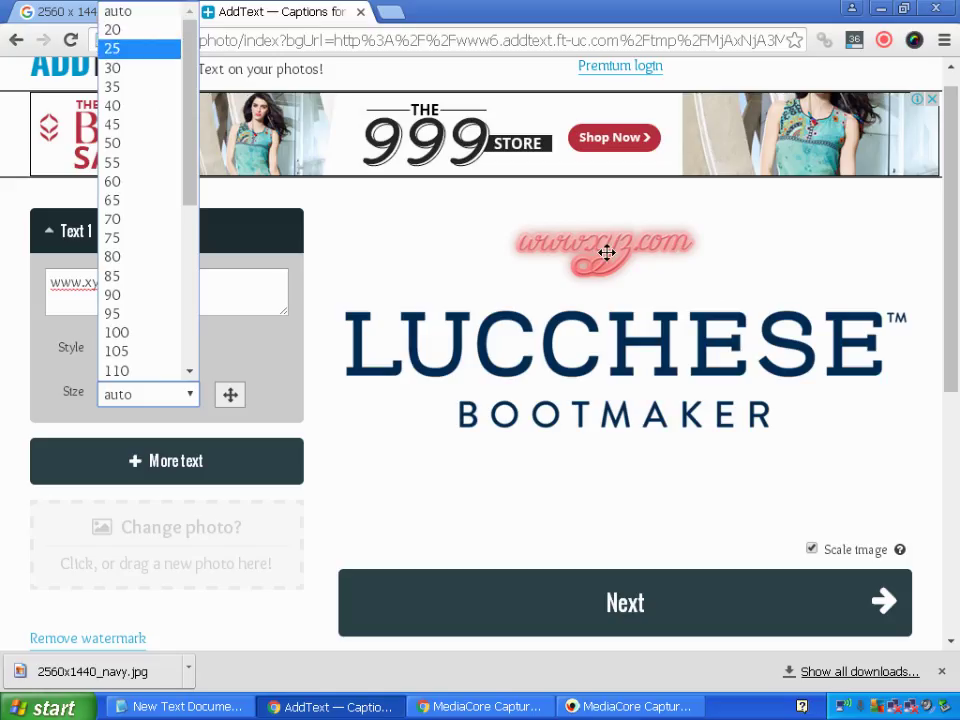
click(261, 351)
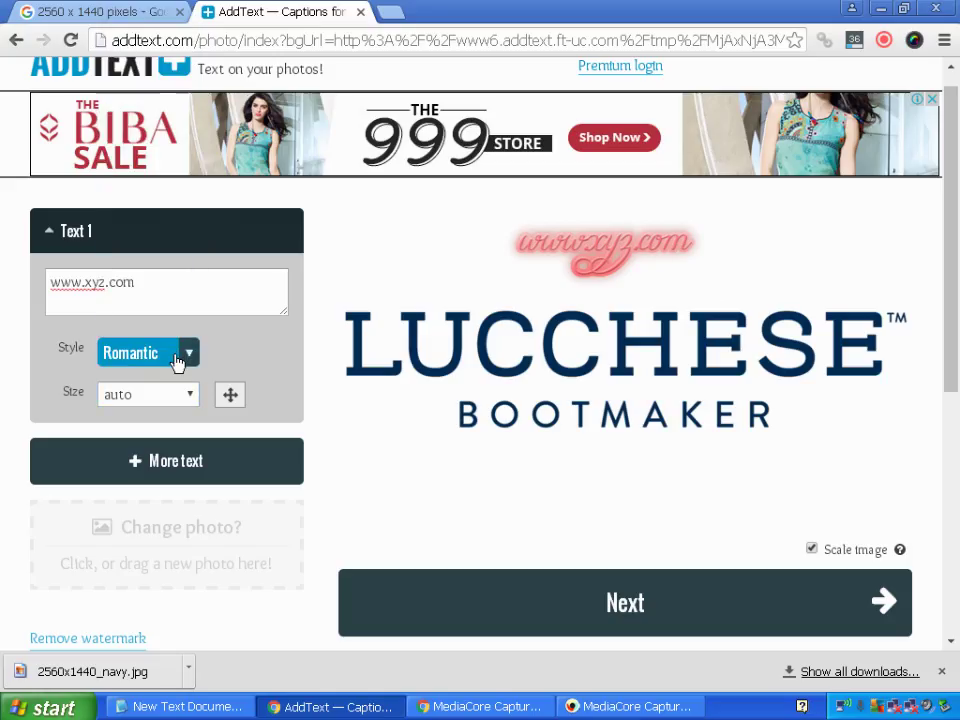
drag(599, 248, 619, 242)
mouse_move(957, 237)
mouse_down()
mouse_move(958, 311)
mouse_move(958, 233)
mouse_up()
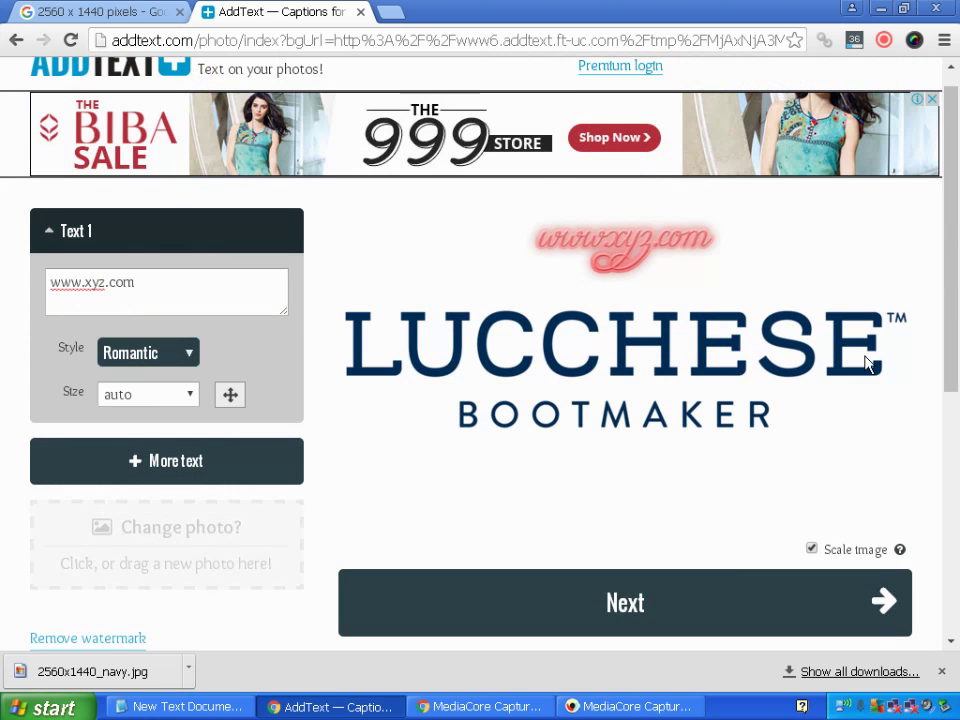
Step: Download the captioned Lucchese photo from AddText's Share dialog, then dismiss the dialog
click(630, 612)
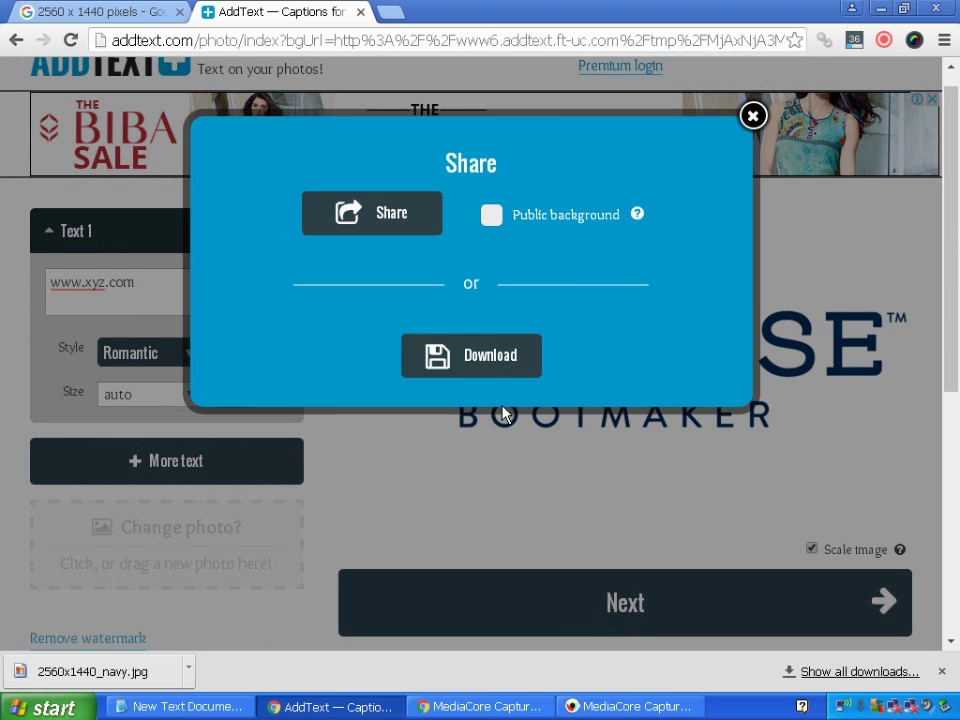
click(531, 350)
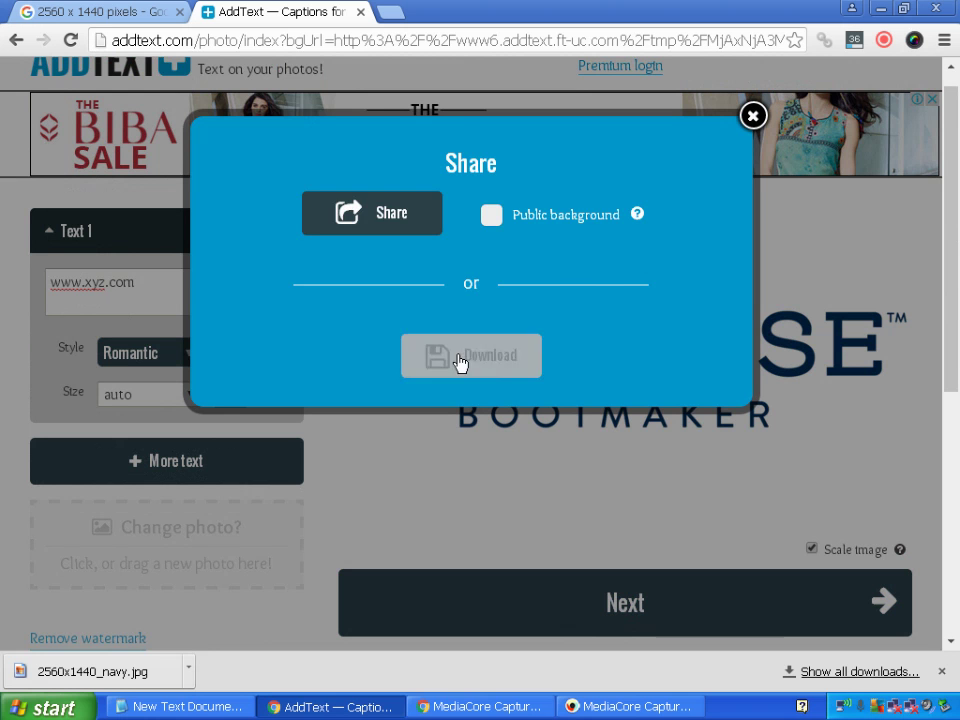
click(752, 118)
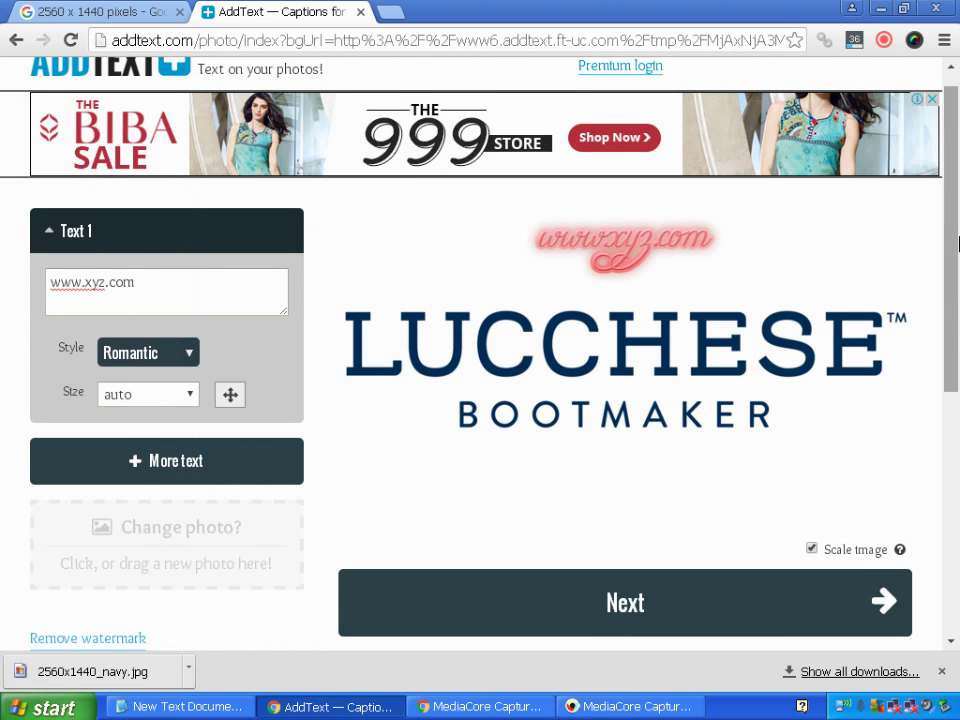
scroll(950, 300, down, 2)
scroll(957, 228, up, 3)
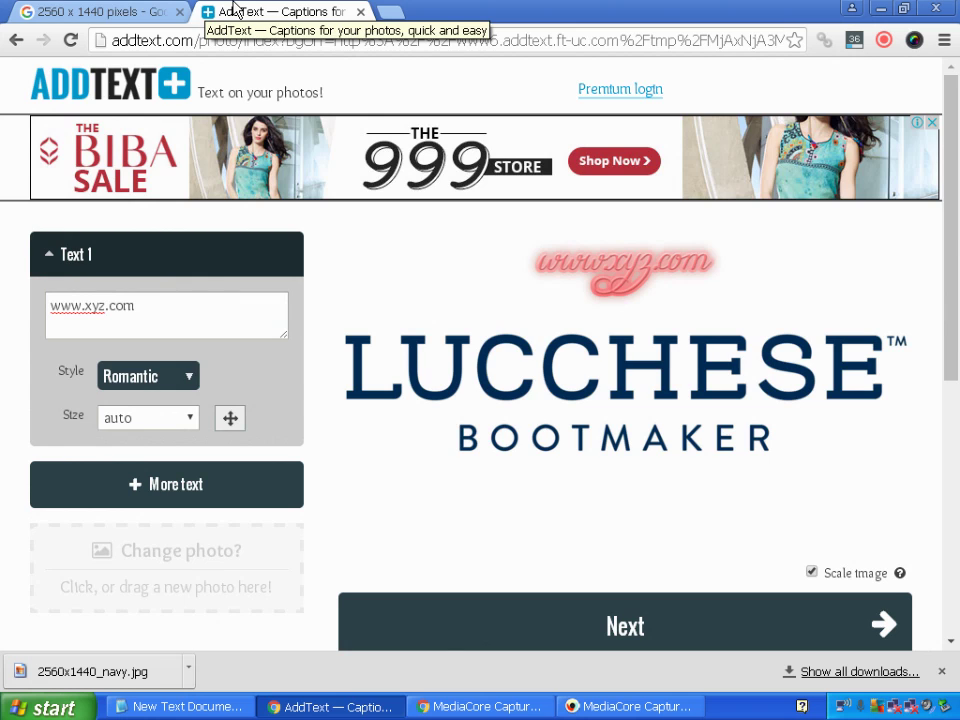
Step: Close the AddText tab, leaving the Google Images results showing
click(125, 10)
click(216, 11)
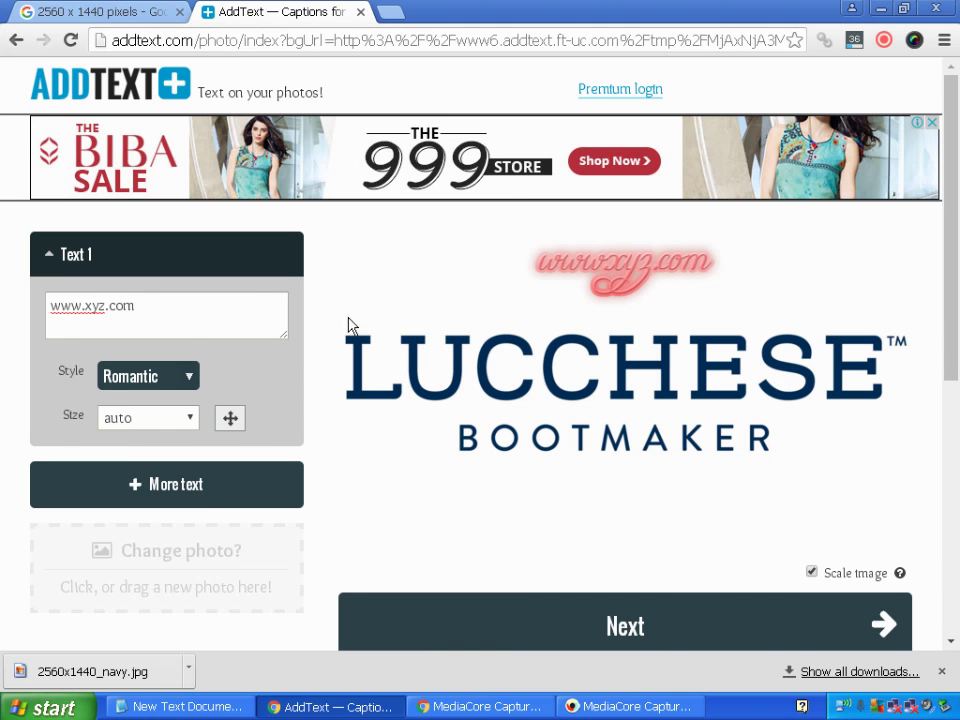
click(361, 12)
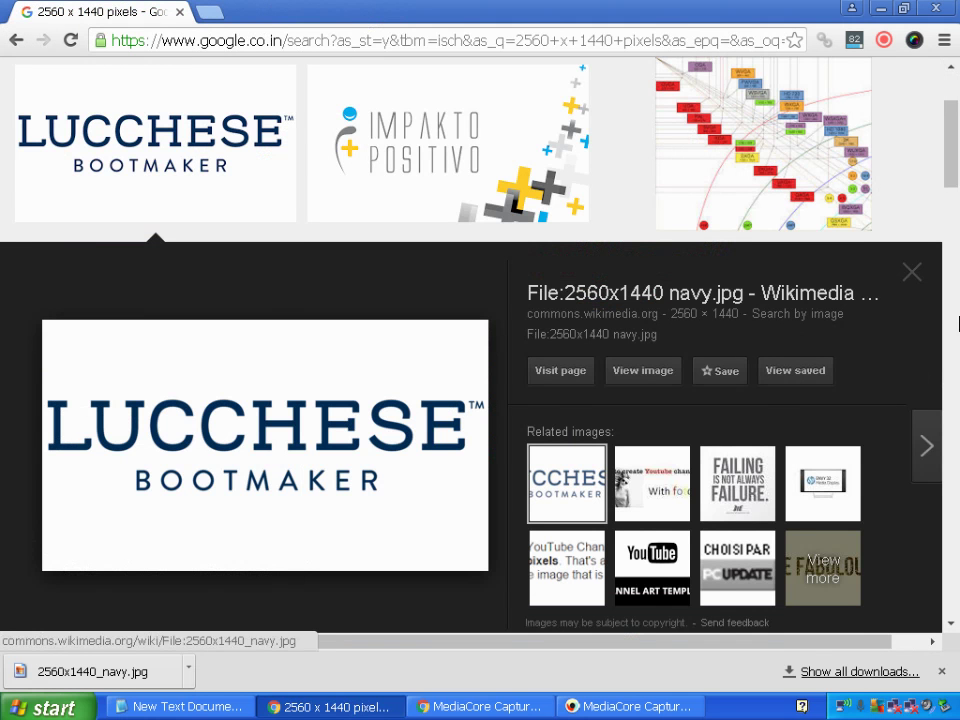
Step: Return to the '2560 x 1440 pixels' results grid, keeping the 'Labeled for reuse with modification' filter
scroll(310, 163, up, 3)
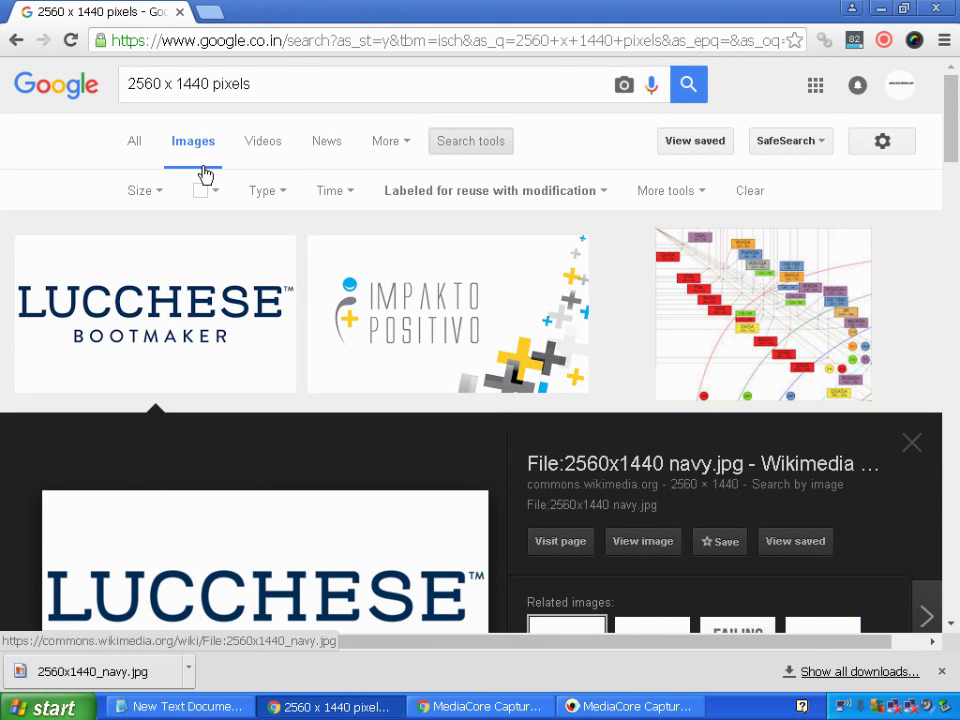
click(16, 42)
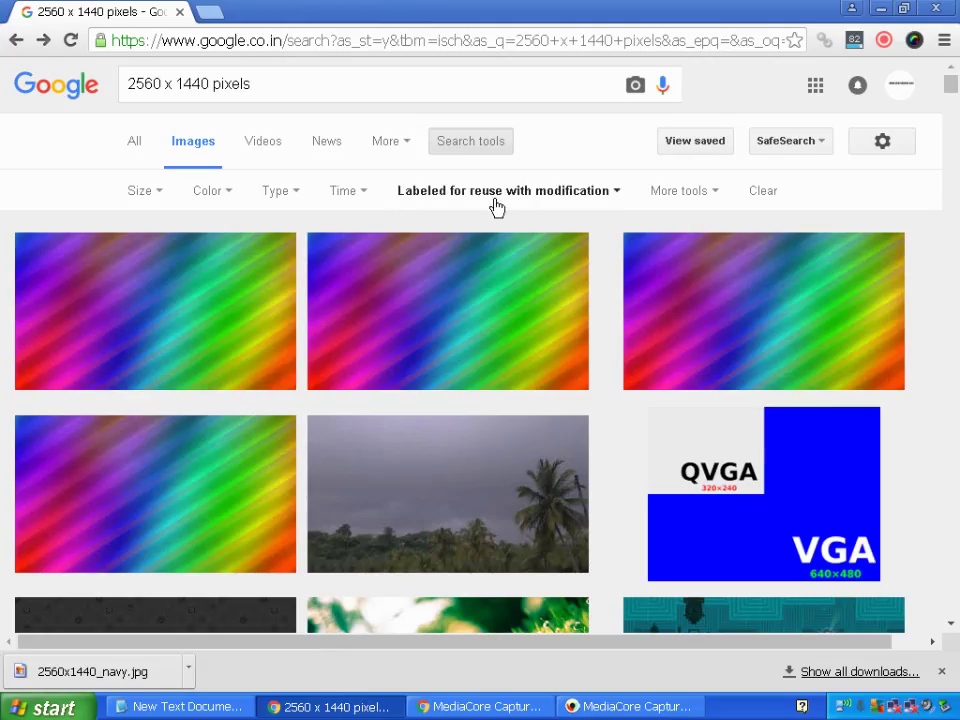
click(617, 194)
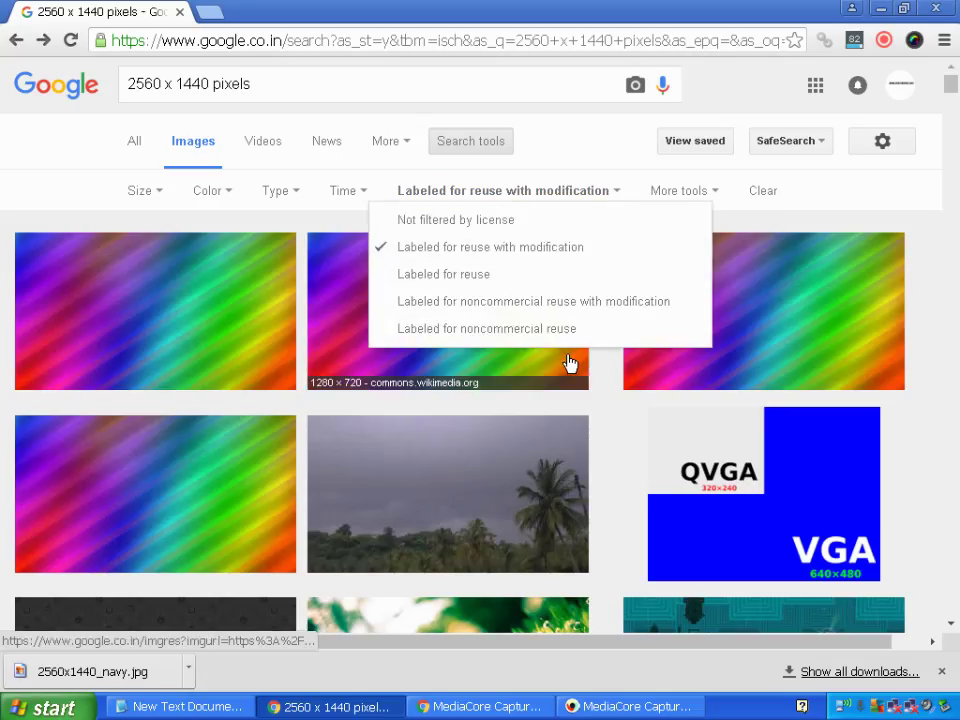
click(583, 165)
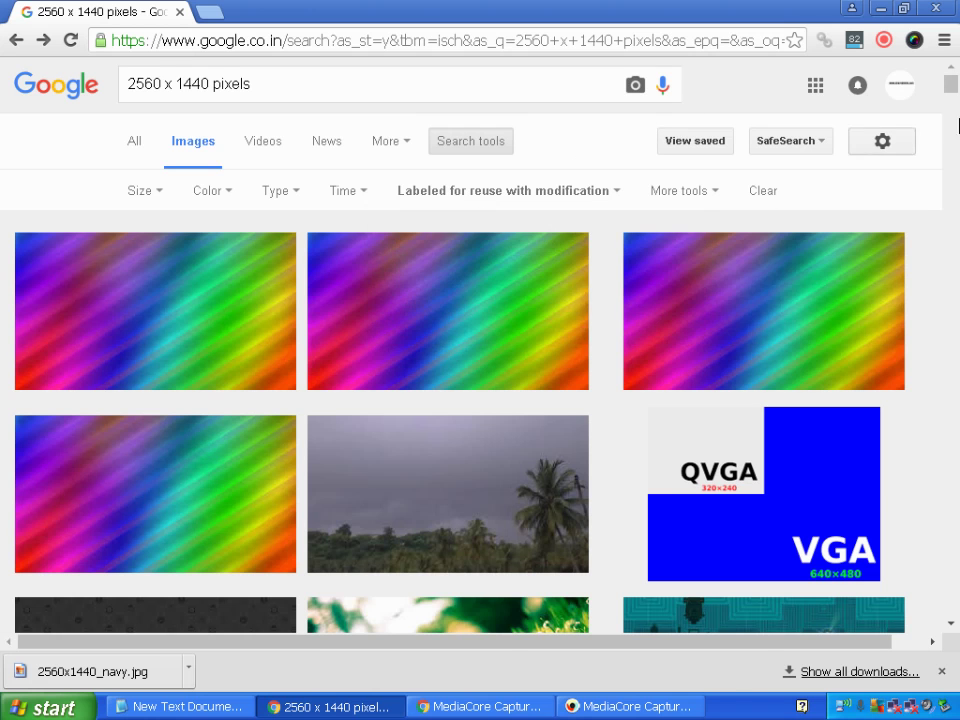
drag(953, 86, 955, 114)
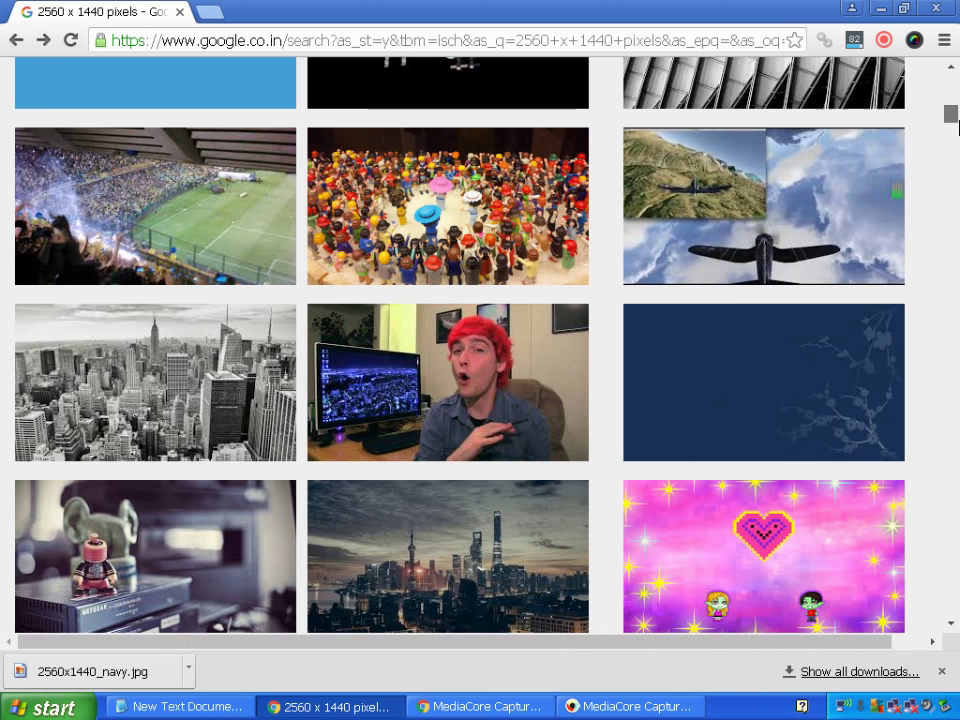
drag(956, 116, 956, 128)
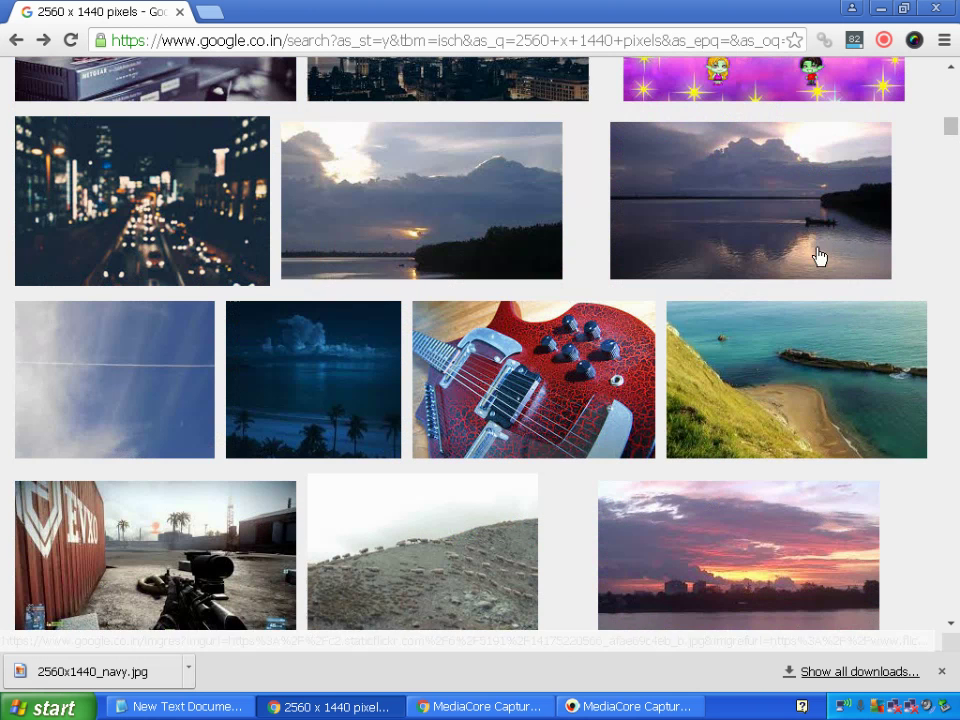
click(789, 364)
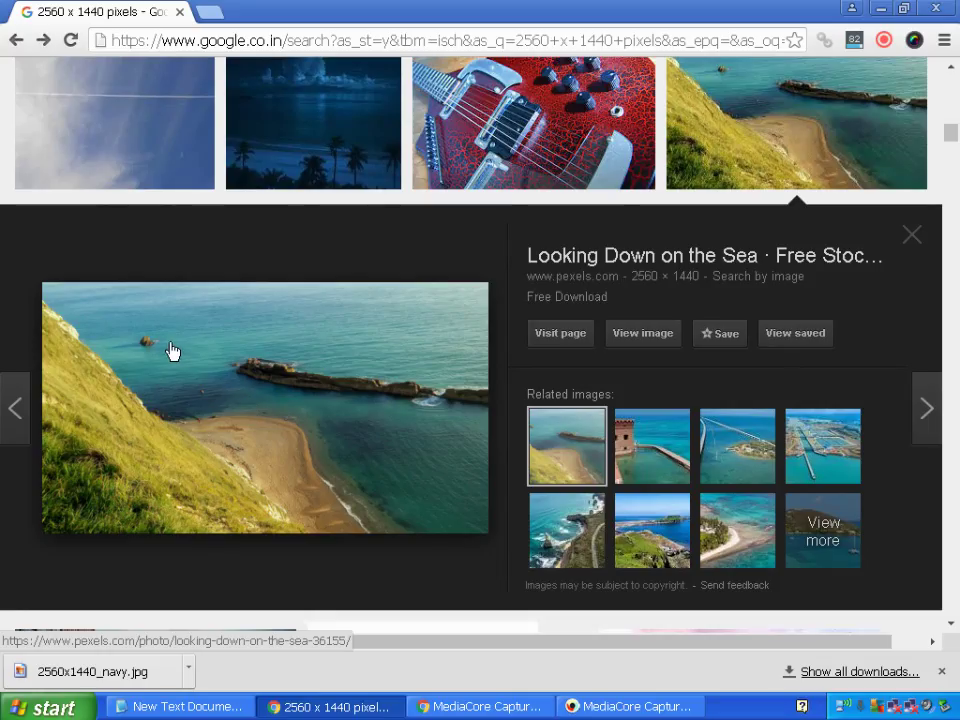
click(911, 237)
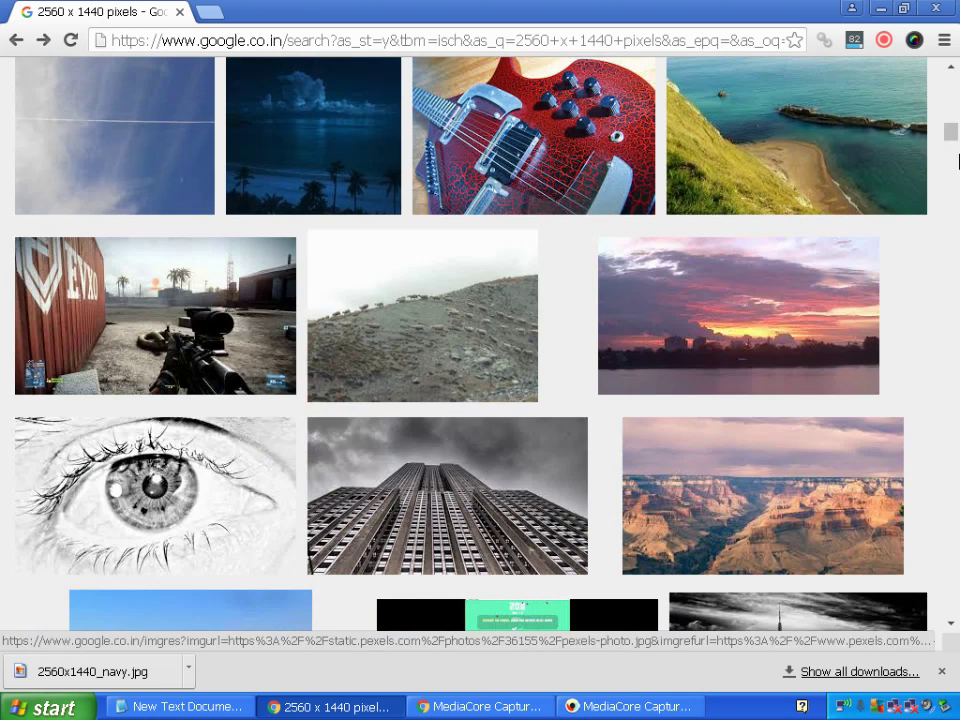